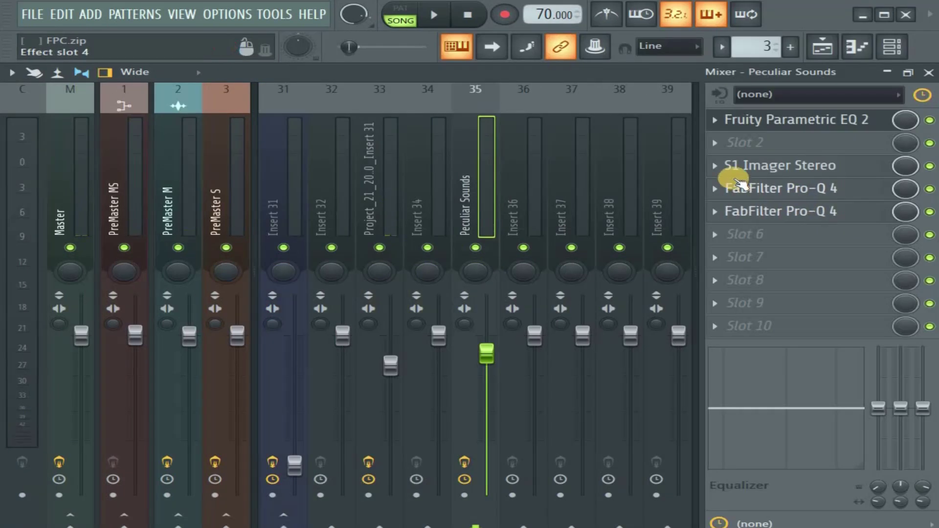
Open the flat Pro-Q 4 on Peculiar Sounds, position its window over the mixer, and start playback.
left_click(743, 182)
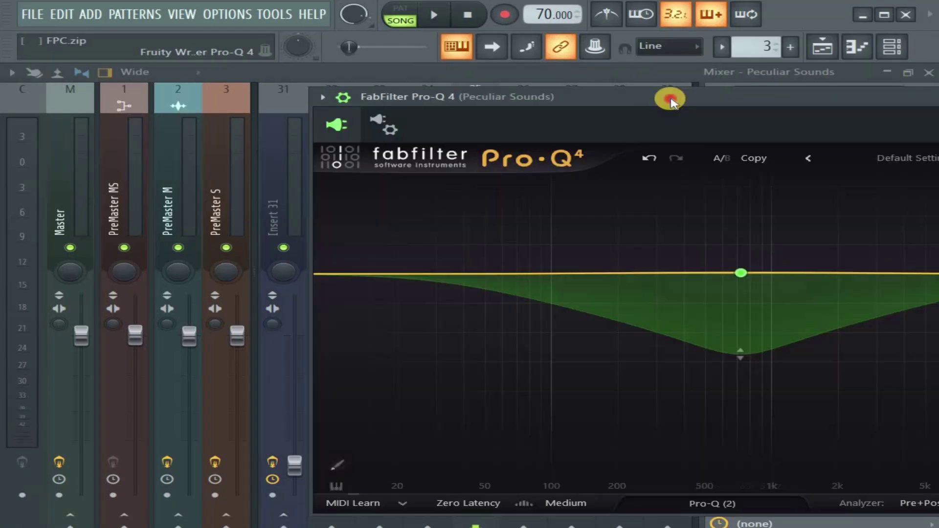
left_click_drag(670, 100, 415, 122)
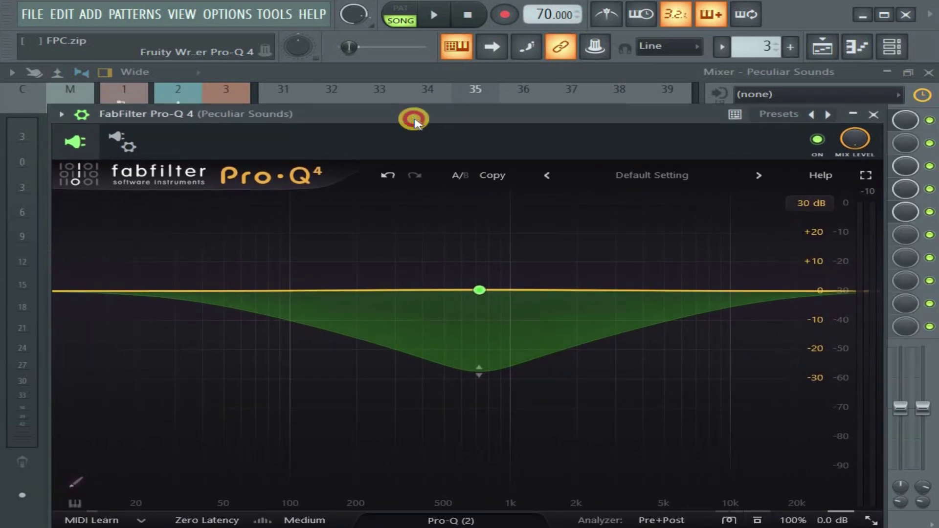
left_click_drag(415, 135, 417, 115)
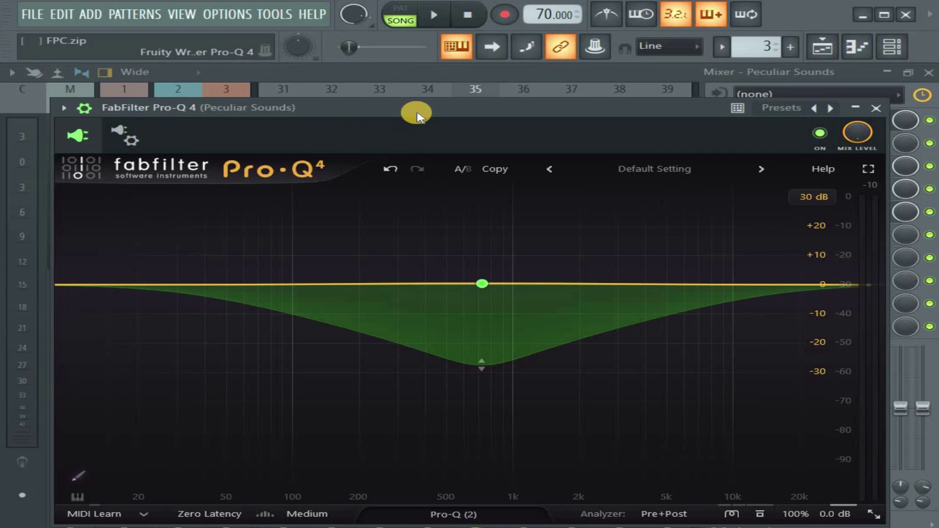
mouse_move(424, 110)
left_mouse_down()
mouse_move(423, 88)
mouse_move(430, 130)
mouse_move(453, 115)
mouse_move(425, 103)
mouse_move(409, 118)
mouse_move(424, 92)
mouse_move(422, 106)
left_mouse_up()
left_click_drag(479, 205, 491, 102)
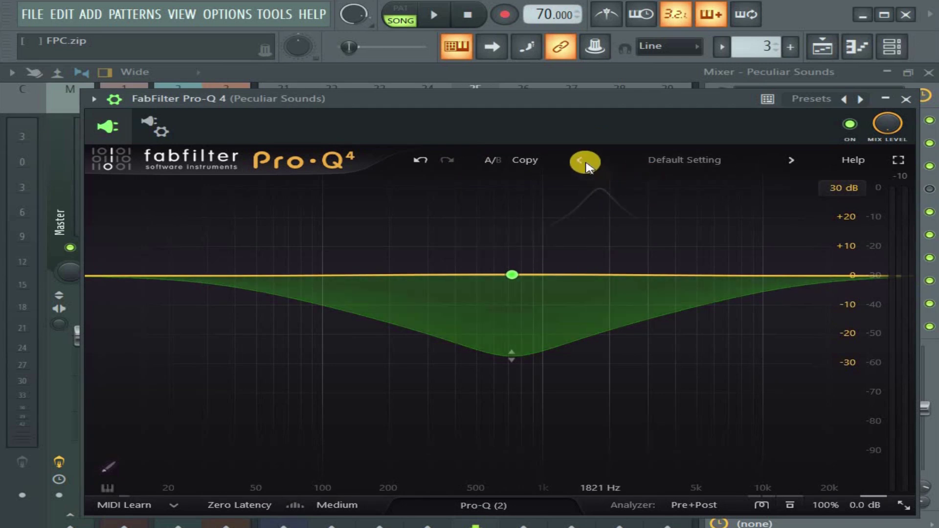
left_click_drag(498, 113, 454, 102)
key("space")
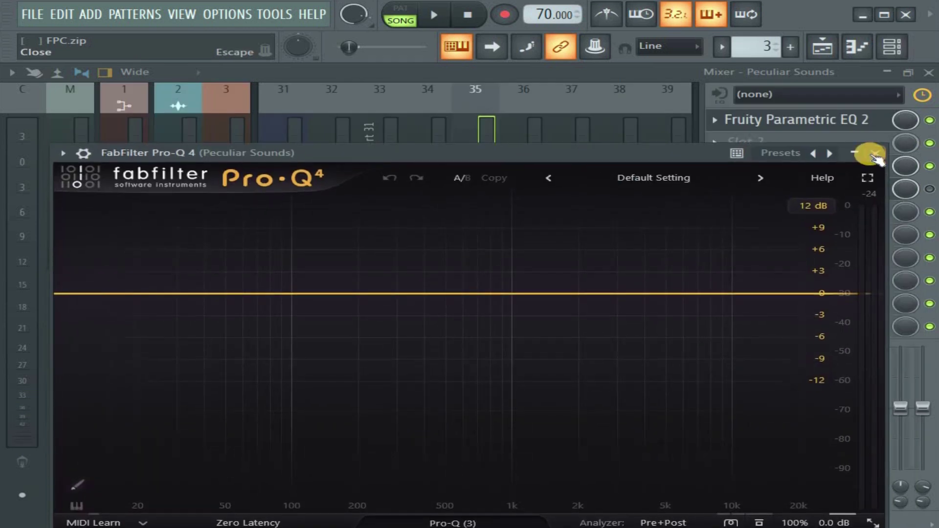
Close the Pro-Q 4 window after briefly reopening and repositioning it.
left_click(875, 154)
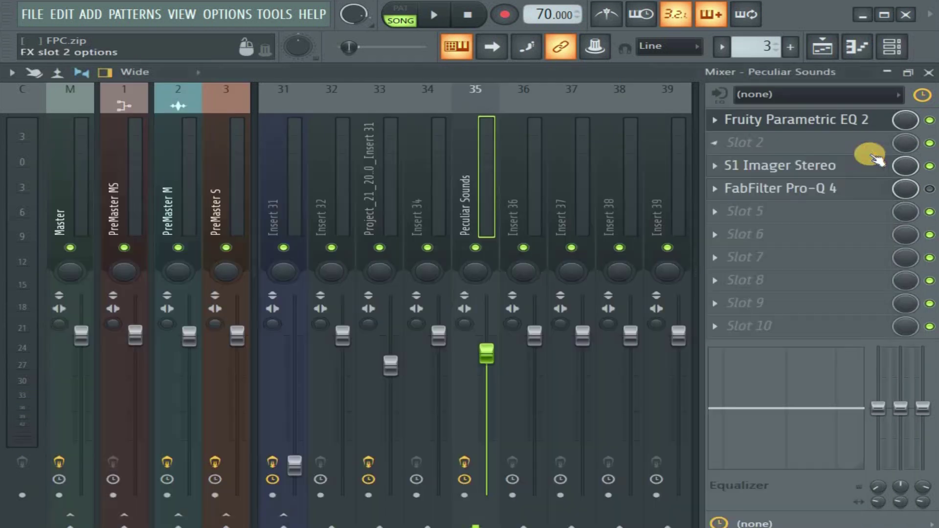
left_click(781, 191)
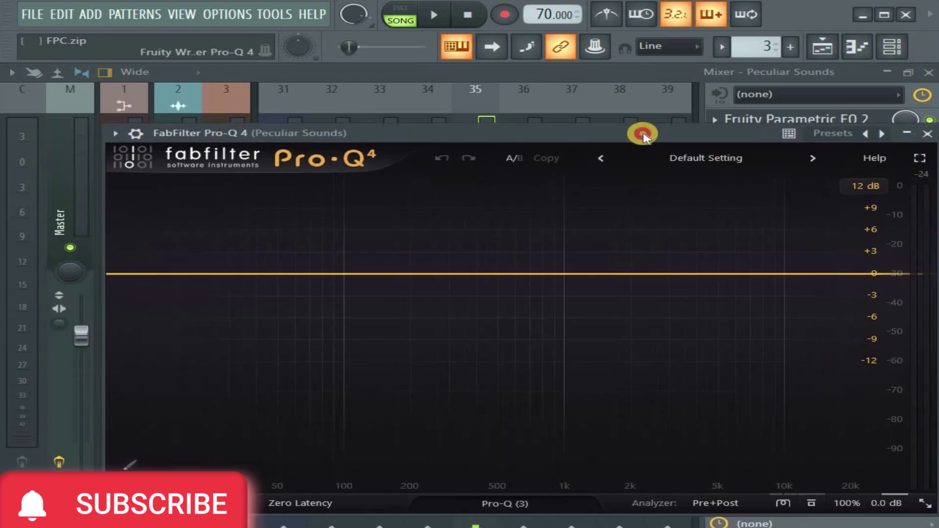
mouse_move(620, 129)
left_mouse_down()
mouse_move(656, 134)
mouse_move(609, 115)
left_mouse_up()
left_click_drag(610, 115, 610, 117)
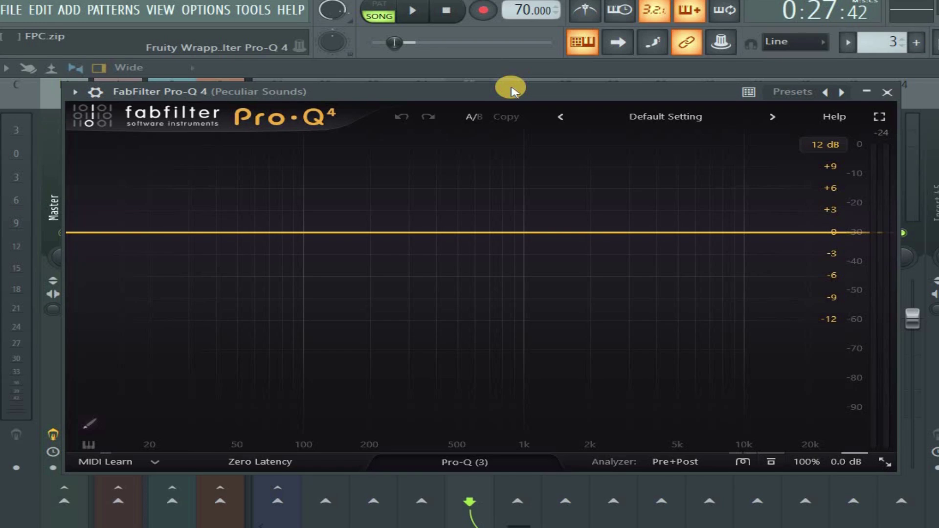
key("Escape")
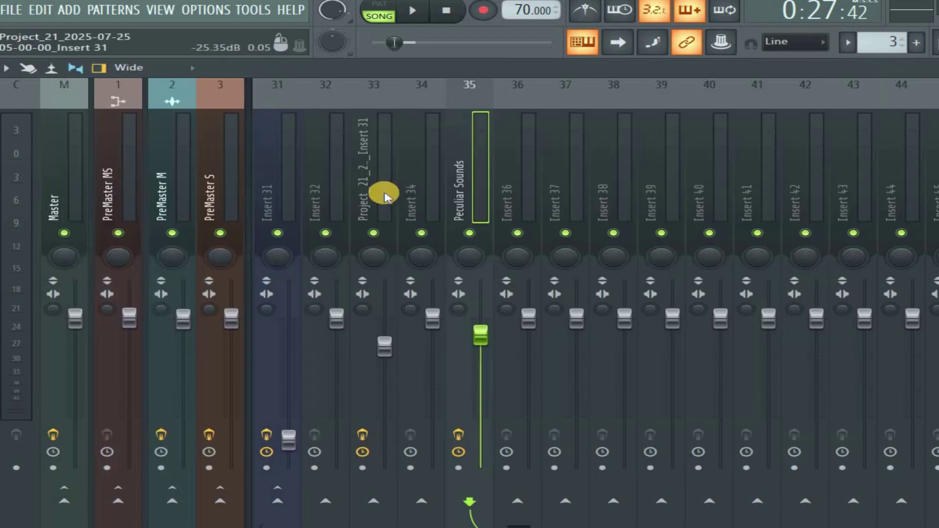
Select insert 33 in the mixer, auditioning it against the Peculiar Sounds track.
left_click(380, 191)
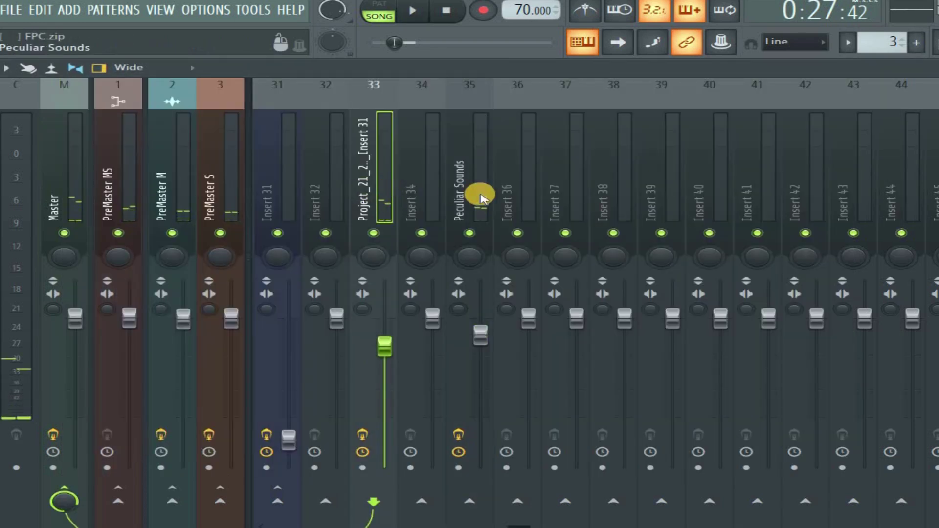
left_click(480, 195)
left_click(377, 194)
key("space")
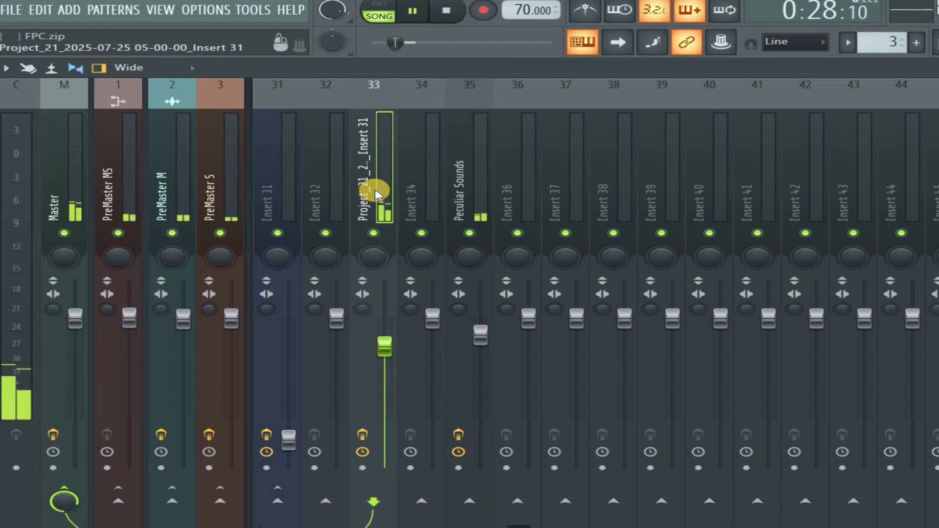
key("space")
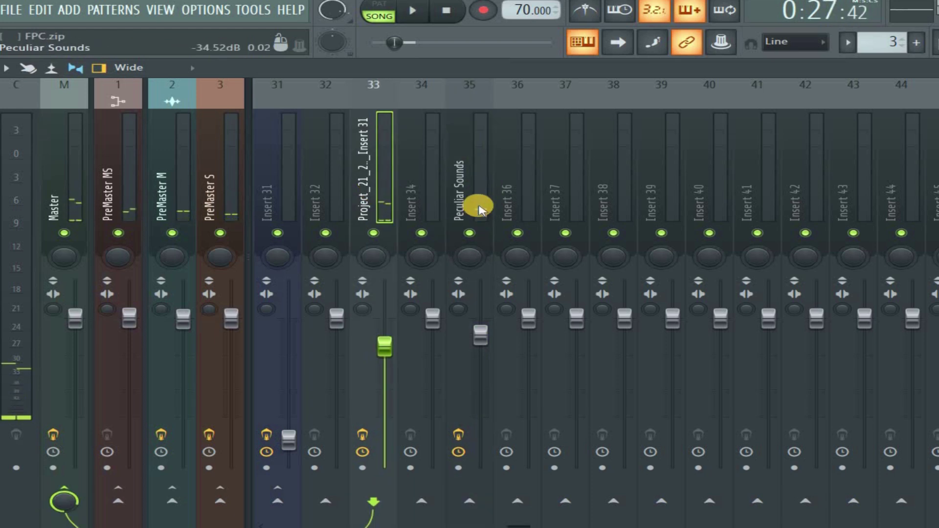
left_click(482, 208)
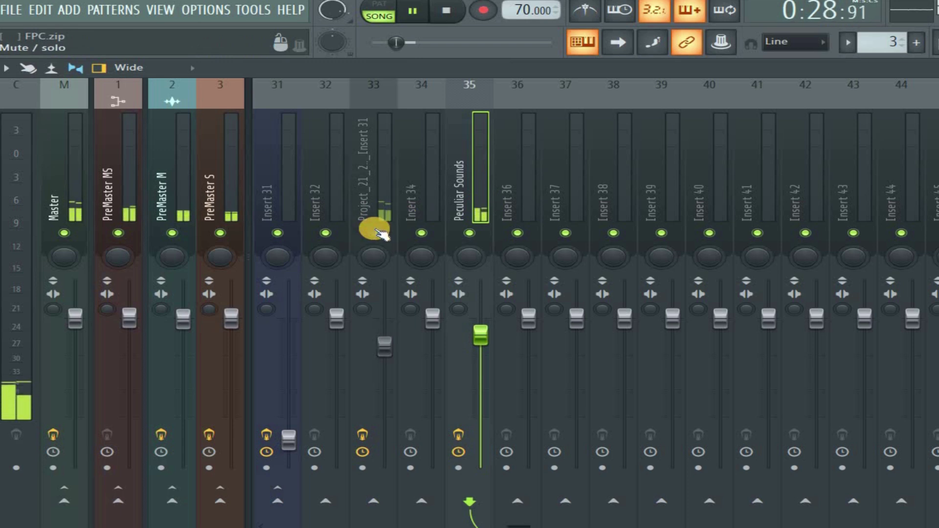
Sidechain insert 33 into the Peculiar Sounds track.
key("space")
left_click(377, 209)
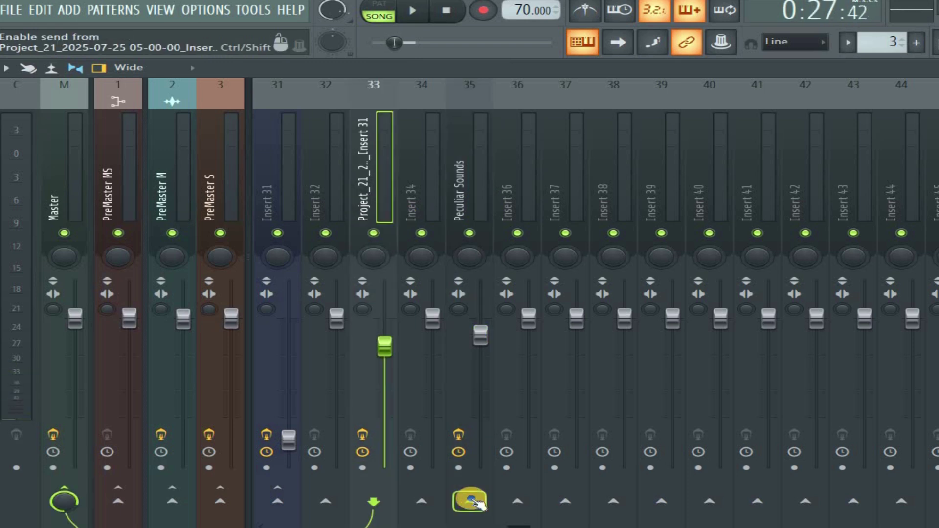
right_click(470, 500)
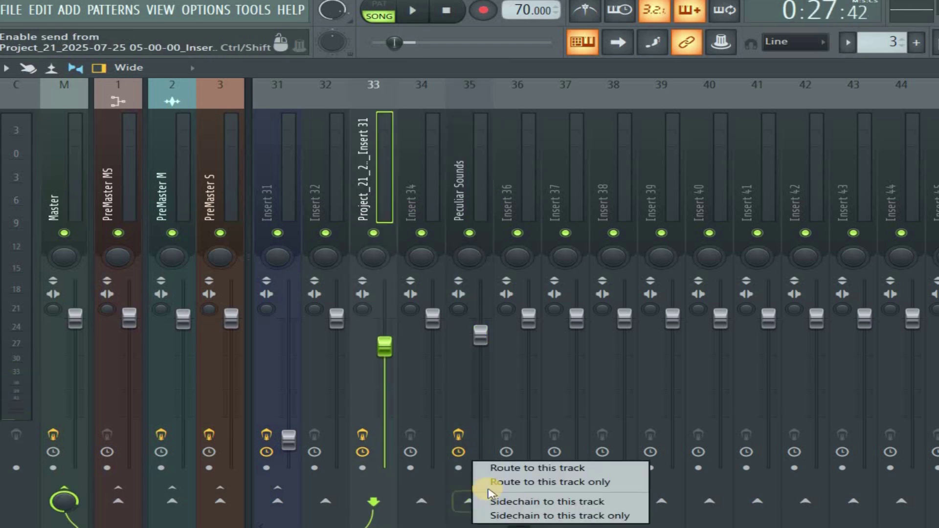
left_click(527, 501)
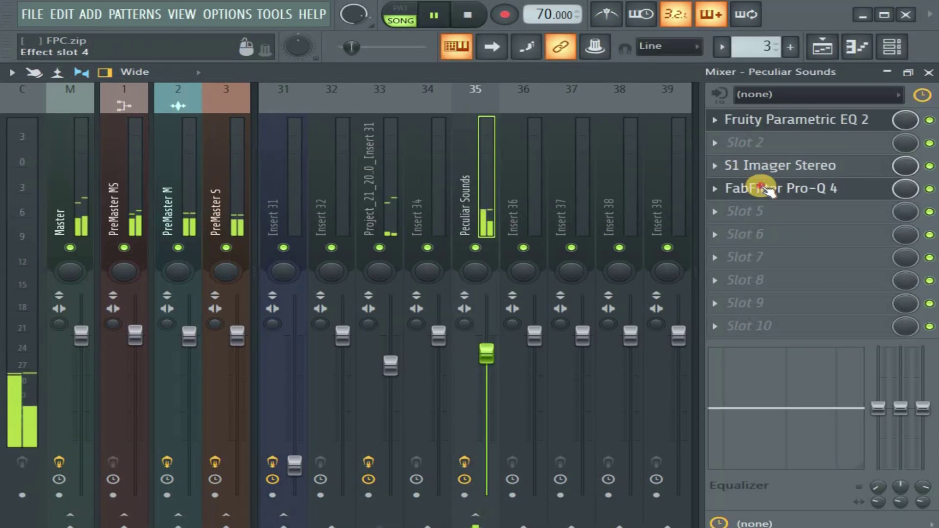
In the reopened Pro-Q 4, add a bell band at 563.27 Hz, −1.13 dB.
left_click(765, 187)
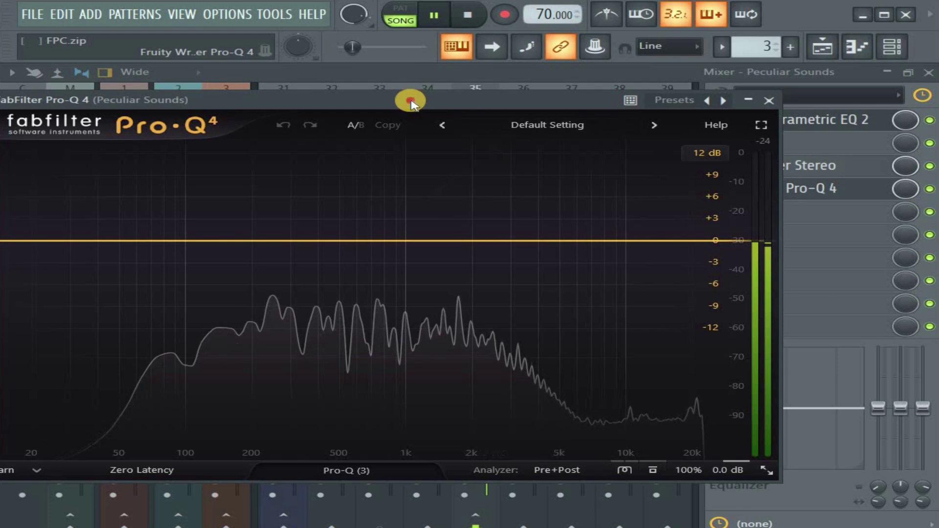
left_click_drag(409, 98, 578, 97)
left_click(506, 235)
left_click_drag(506, 238, 514, 266)
left_click_drag(471, 89, 448, 88)
key("space")
left_click_drag(492, 264, 495, 240)
Make the 563.27 Hz band dynamic and deepen its dynamic range to about −9 dB.
left_click(549, 293)
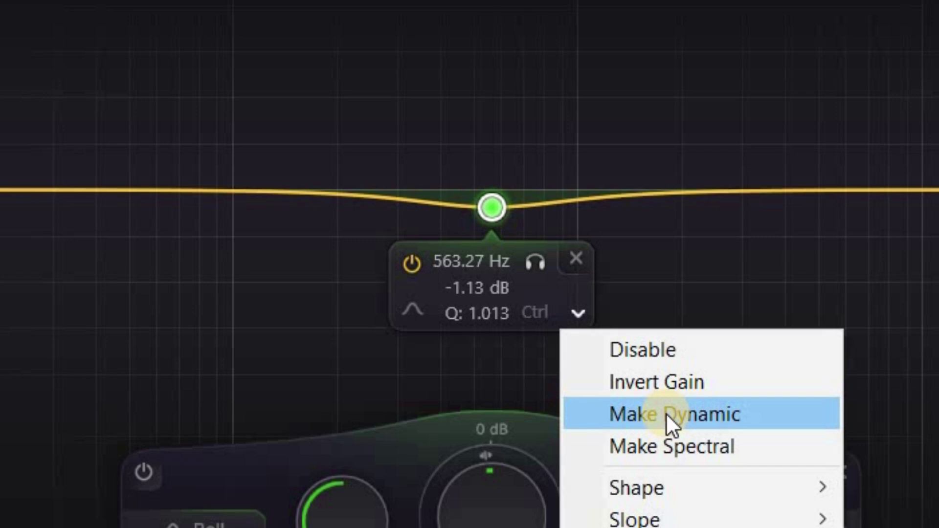
left_click(674, 414)
left_click_drag(492, 208, 493, 284)
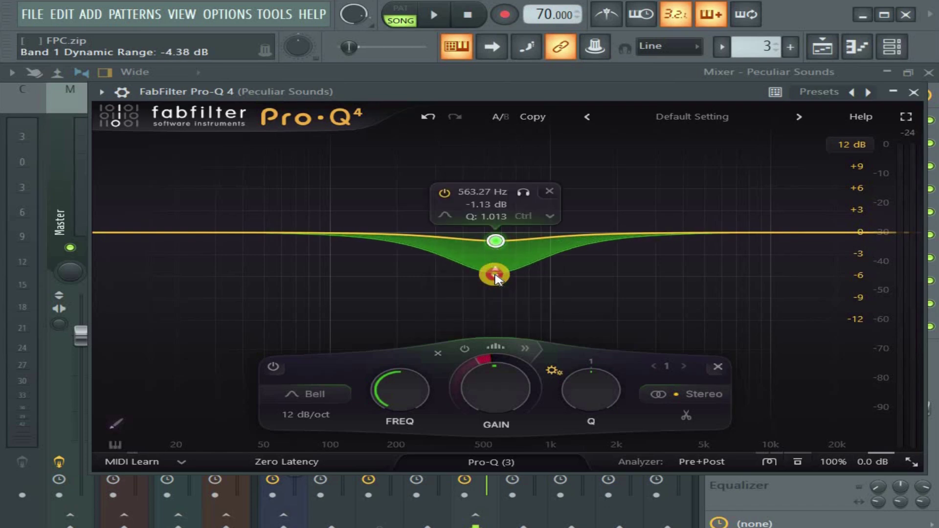
key("space")
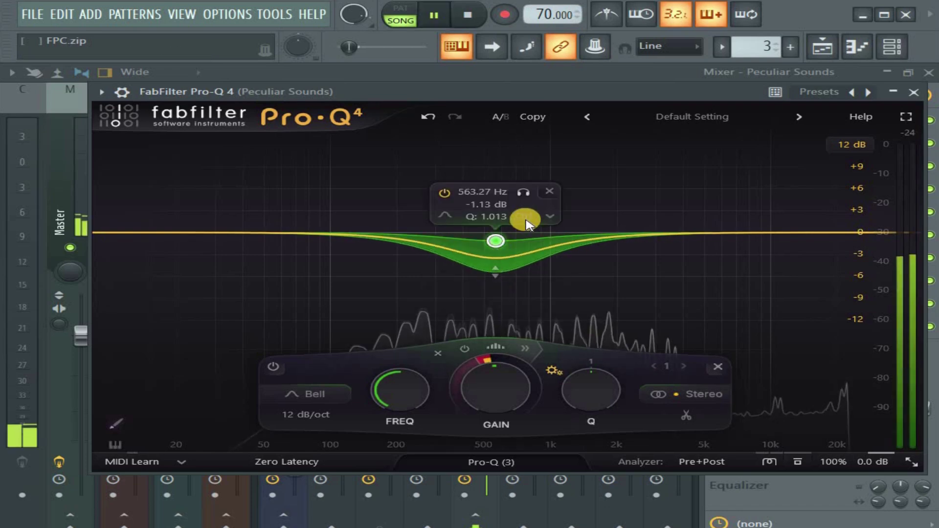
key("space")
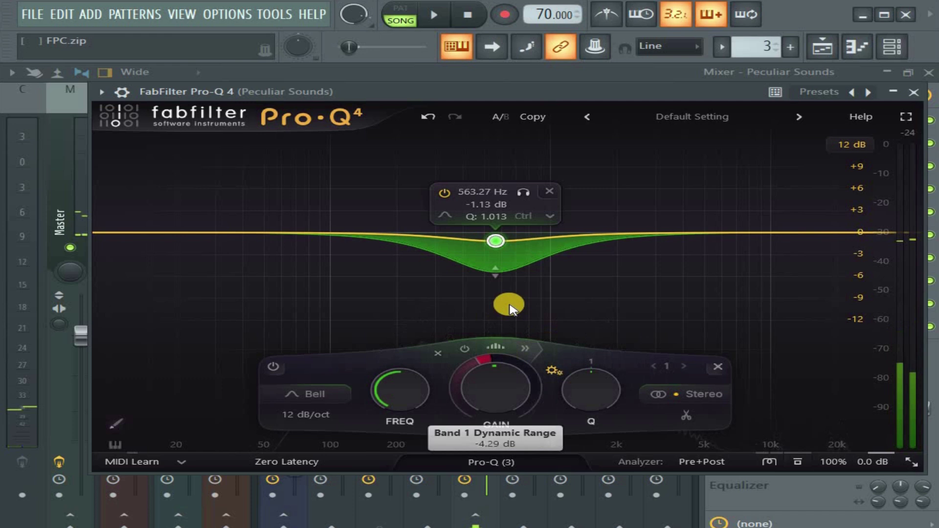
left_click_drag(503, 304, 491, 254)
key("space")
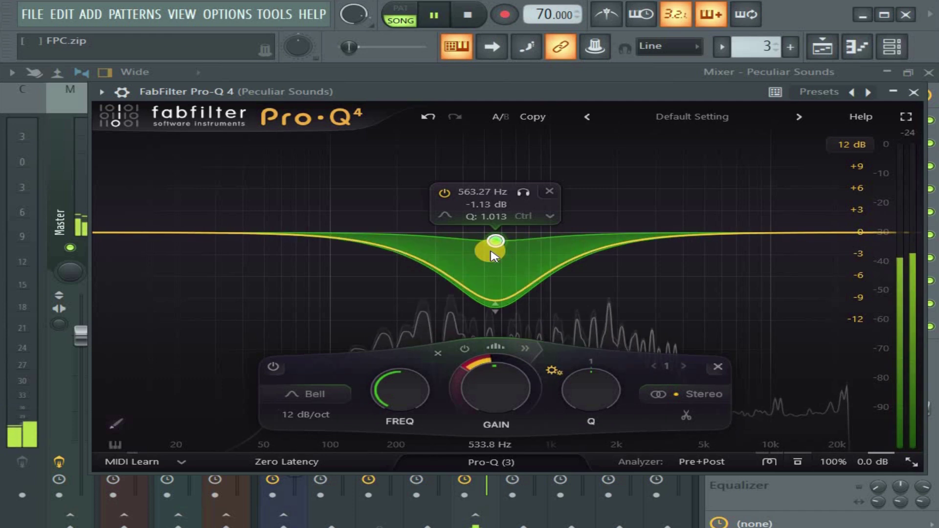
key("space")
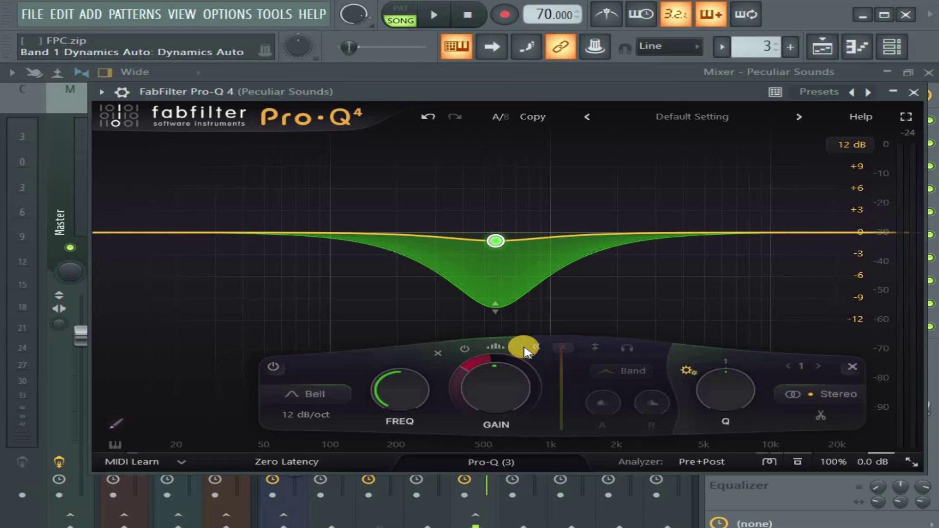
Enable the band's external side-chain and set its dynamic threshold to −41.6 dB.
left_click(540, 342)
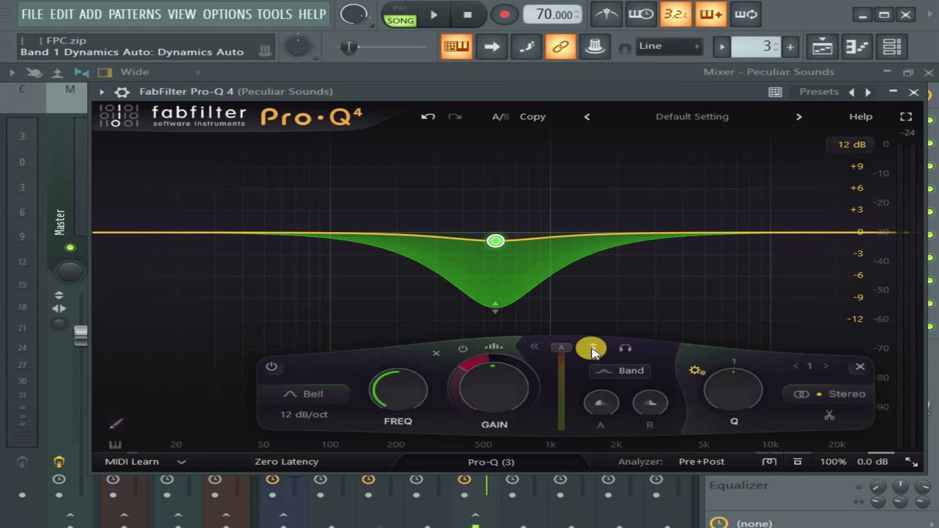
left_click(593, 350)
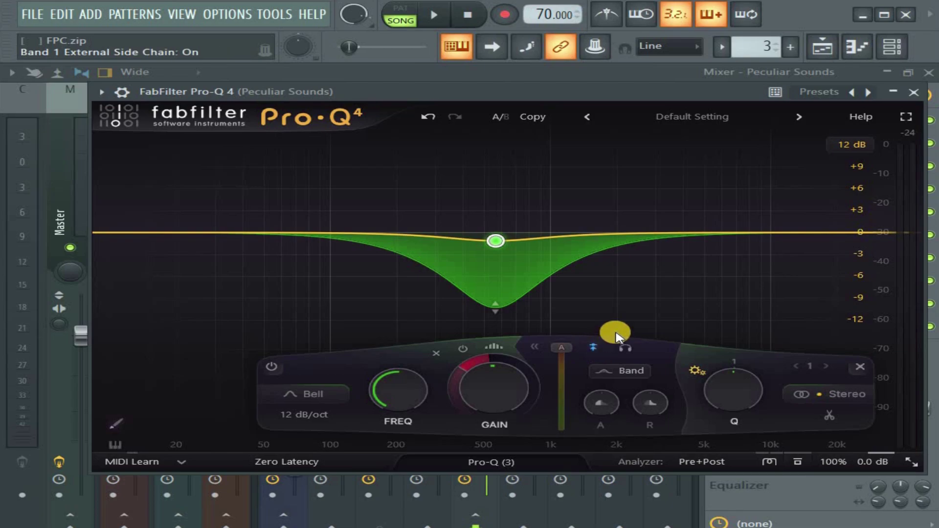
key("space")
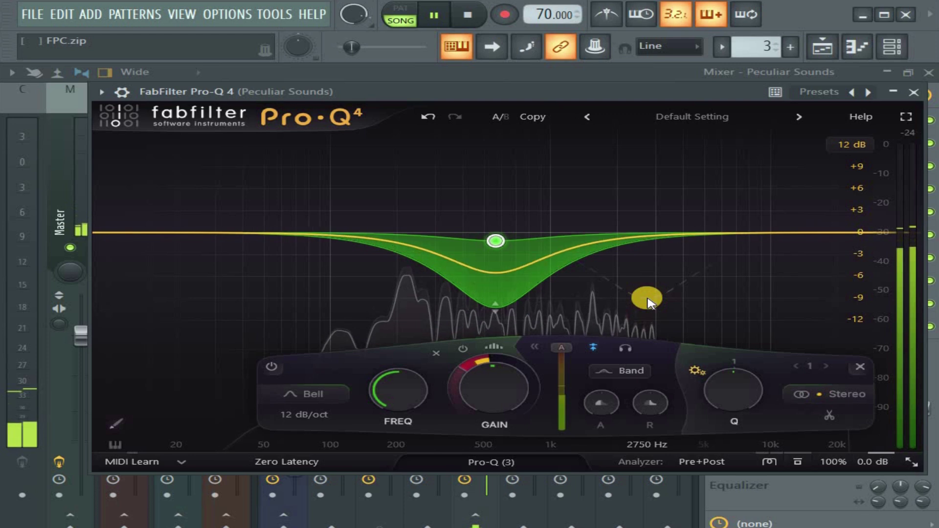
key("space")
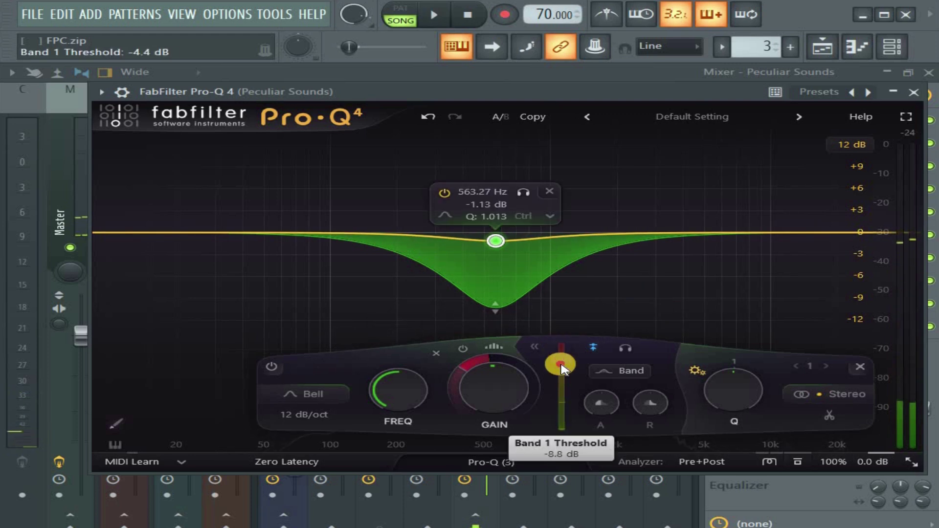
left_click(562, 391)
left_click_drag(562, 407, 563, 407)
key("space")
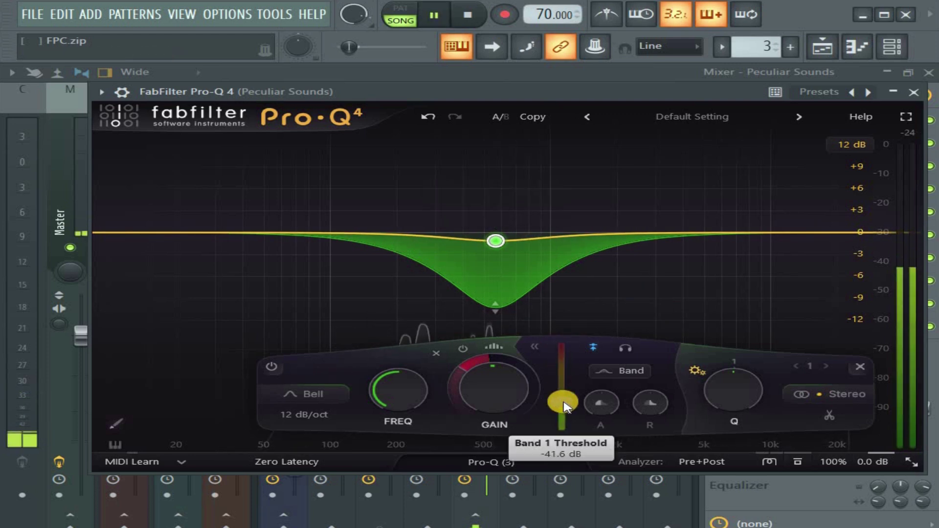
key("space")
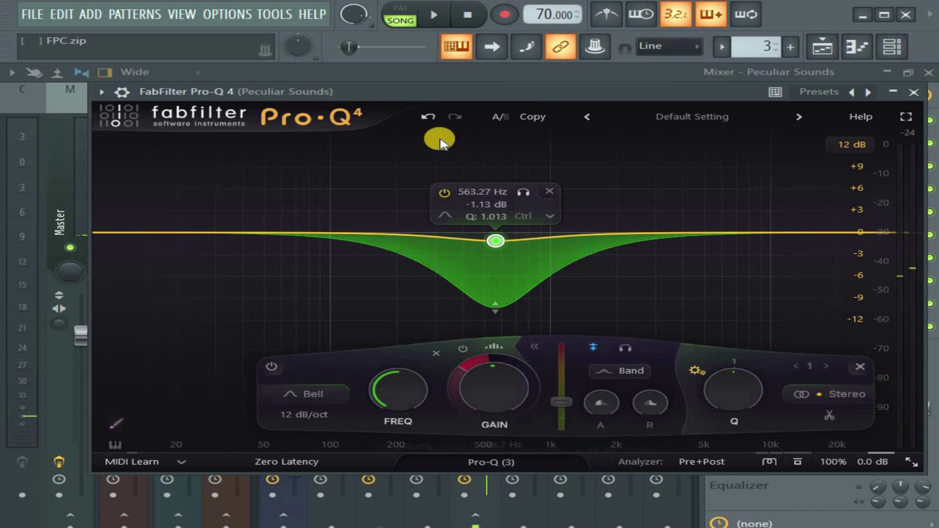
left_click_drag(396, 93, 377, 110)
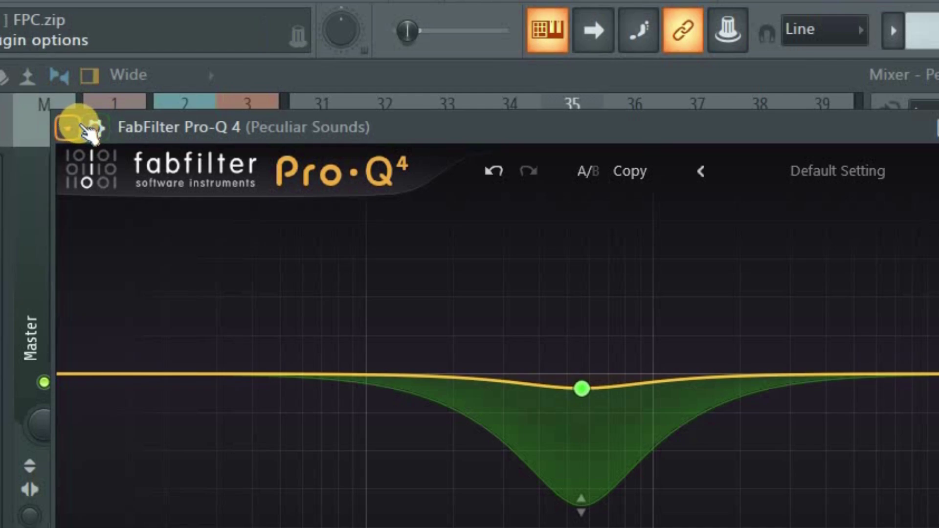
Open the Pro-Q 4 wrapper's plugin settings page from the gear icon.
left_click(109, 103)
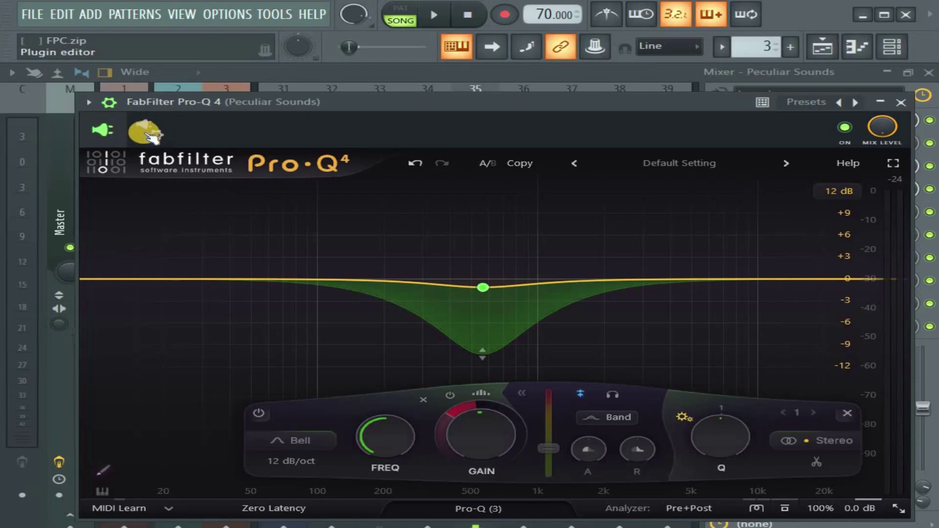
left_click(98, 75)
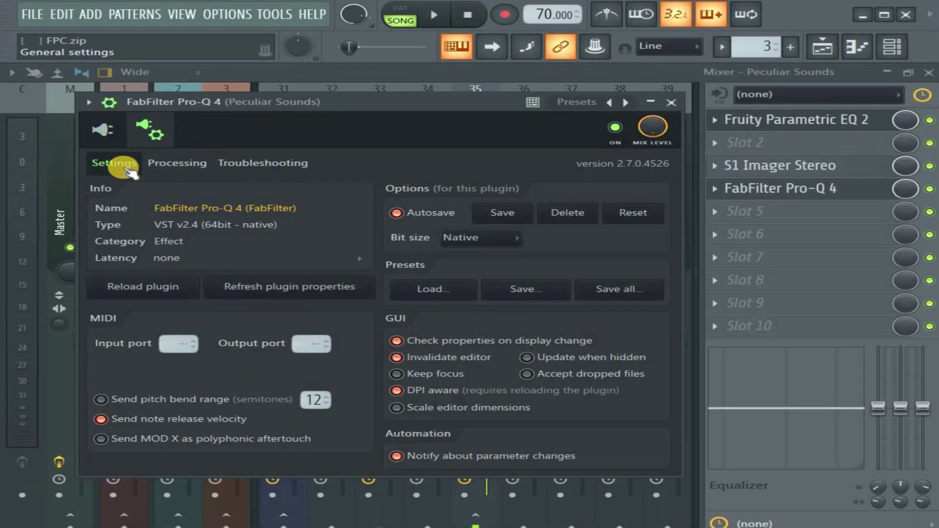
Set Stereo Side Chain input to 1, untick Process inactive inputs and outputs, and close the plugin.
left_click(179, 163)
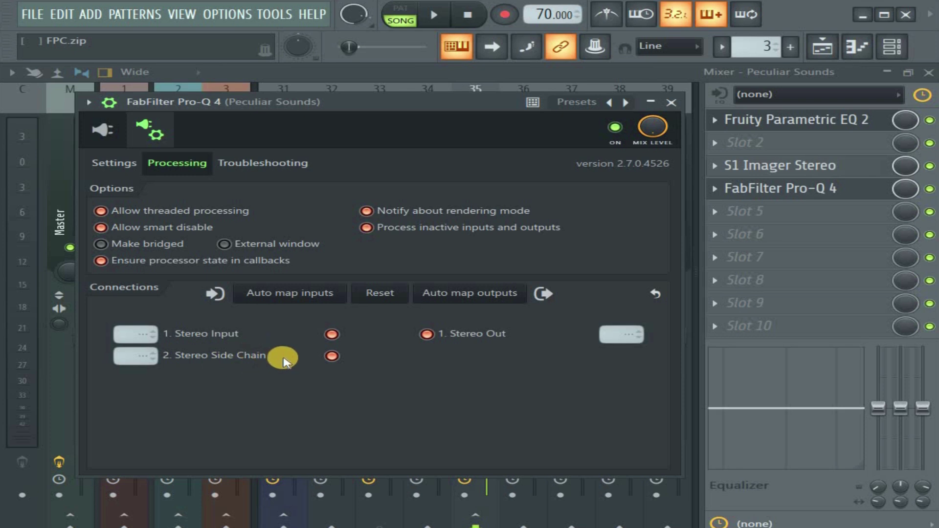
left_click(331, 361)
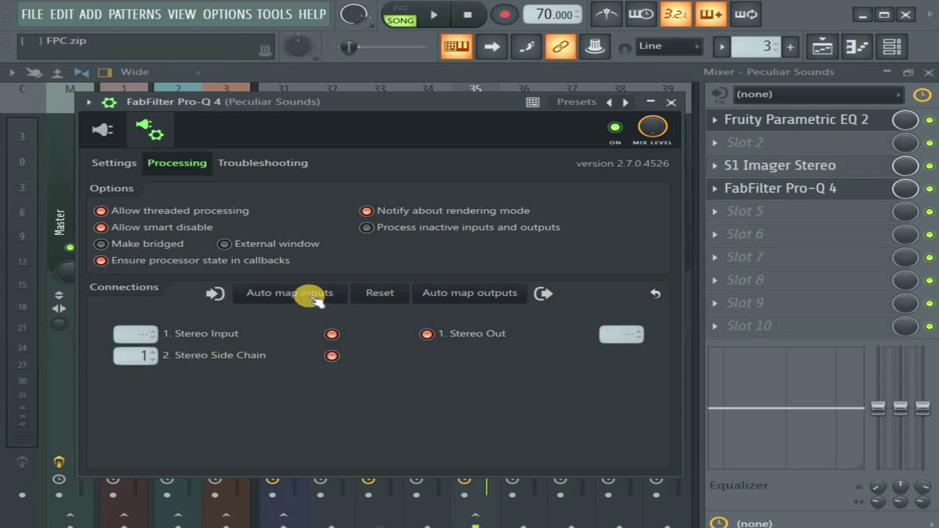
left_click(128, 344)
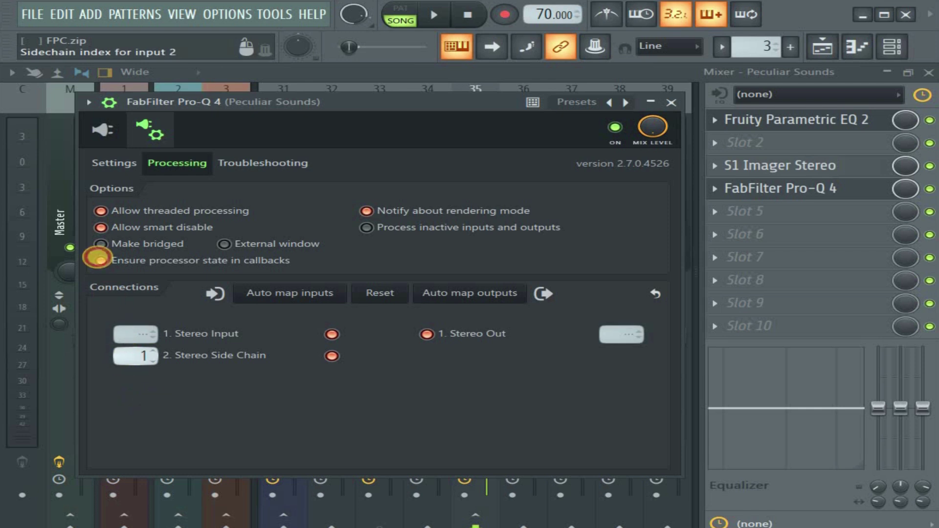
left_click(651, 102)
left_click(581, 221)
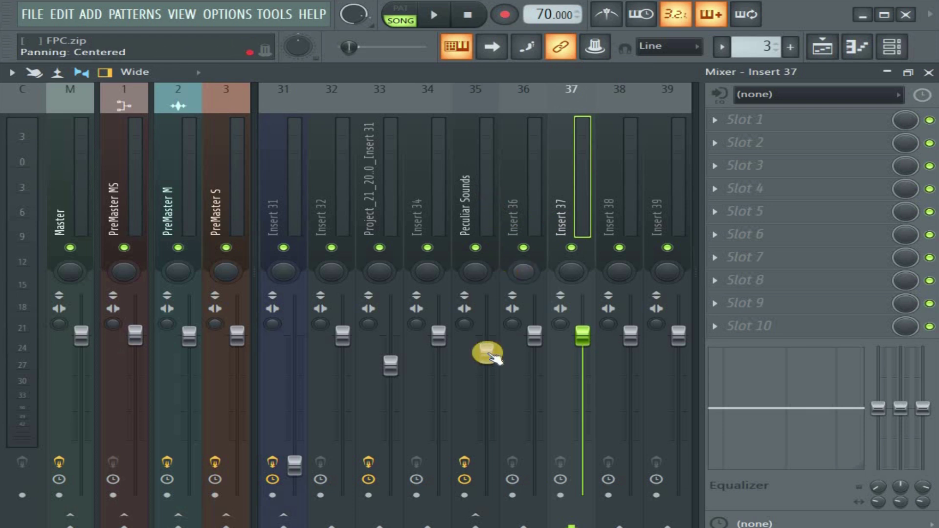
Sidechain Insert 37 into the Peculiar Sounds track.
right_click(472, 522)
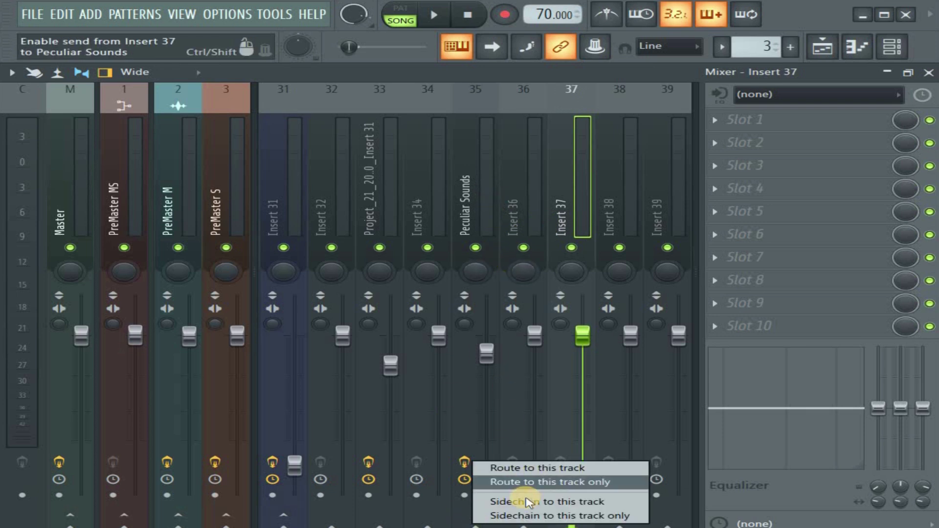
left_click(521, 503)
left_click(465, 214)
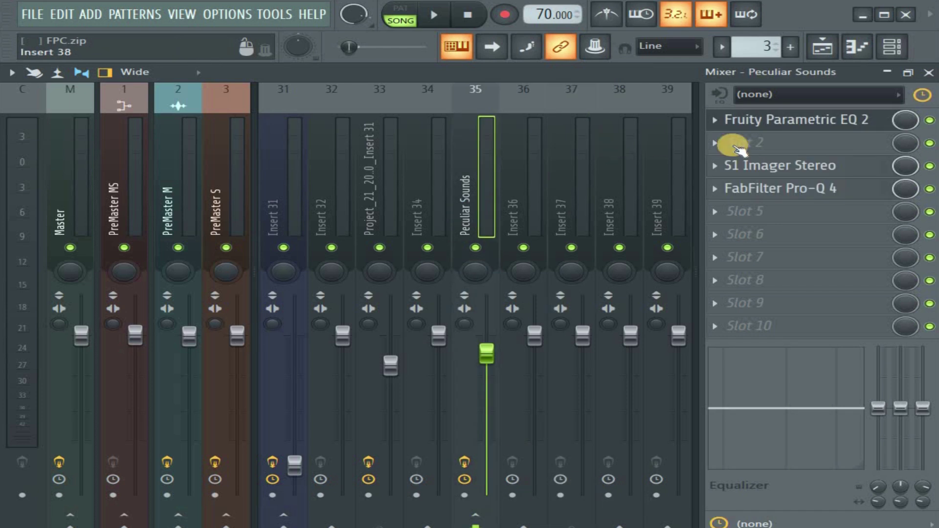
Reopen the Pro-Q 4 settings, briefly try side-chain input 2, then return to input 1.
left_click(763, 190)
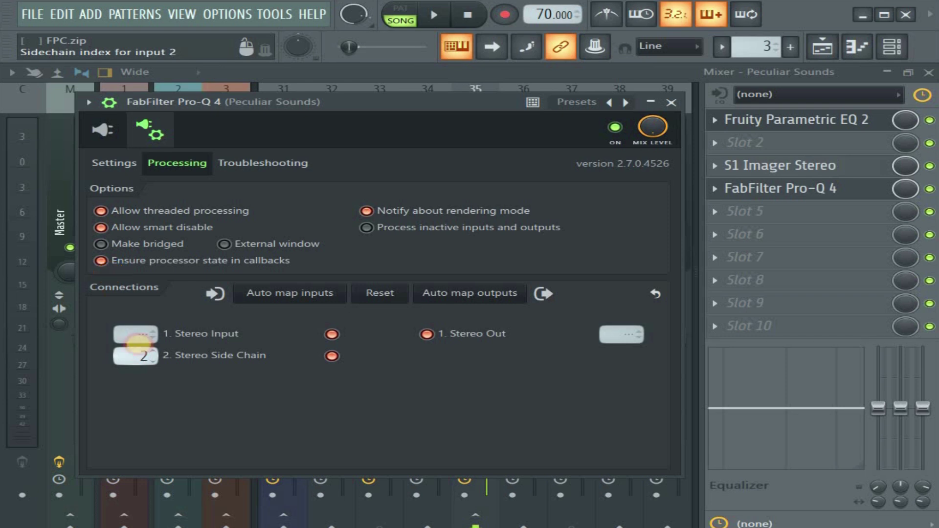
left_click_drag(128, 313, 107, 260)
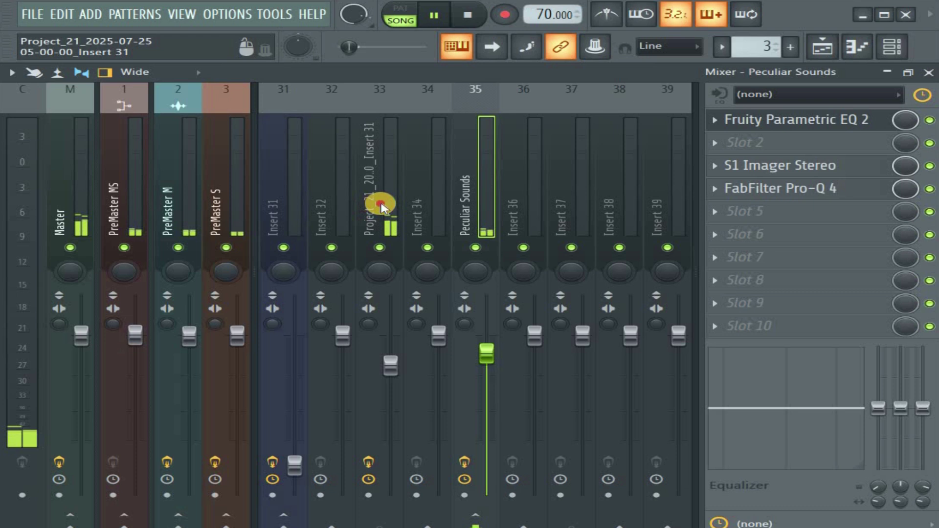
left_click(381, 205)
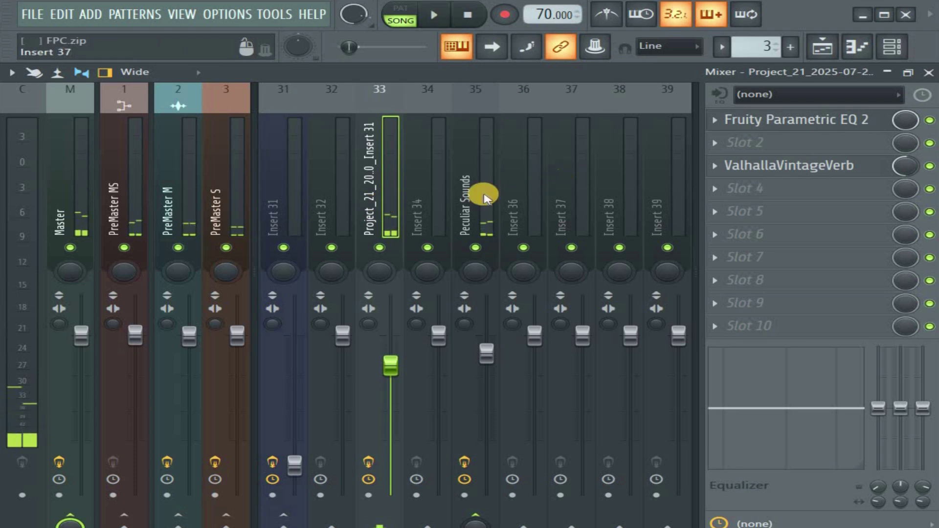
left_click(470, 204)
left_click(778, 193)
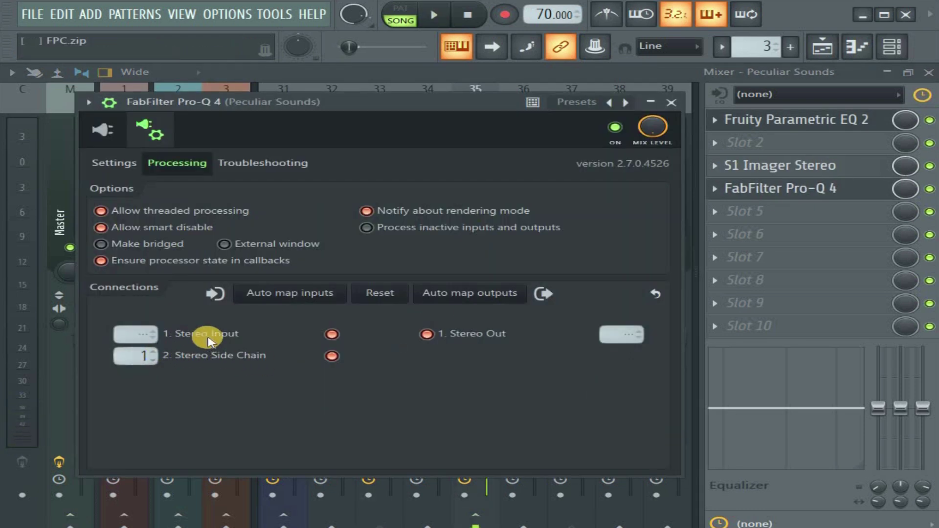
Back in the EQ display, deepen the band's dynamic cut and shift its frequency while auditioning.
left_click(116, 110)
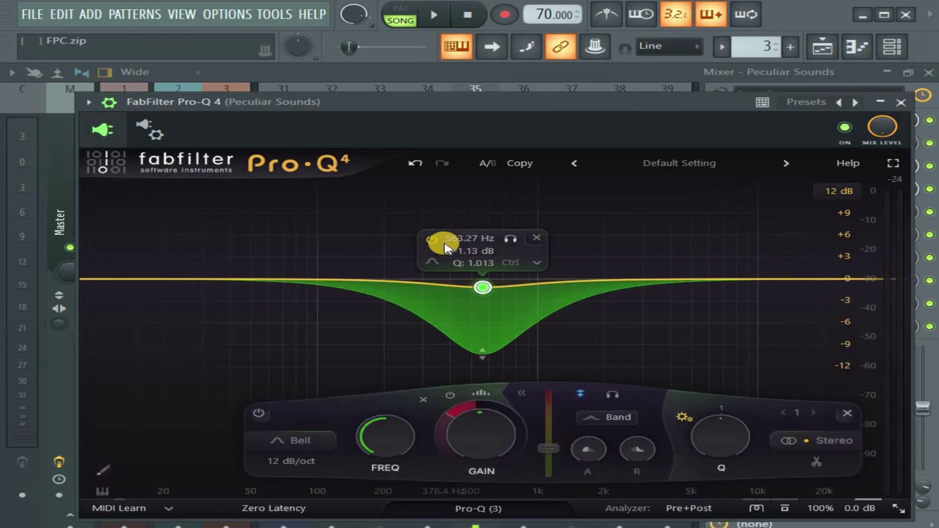
key("space")
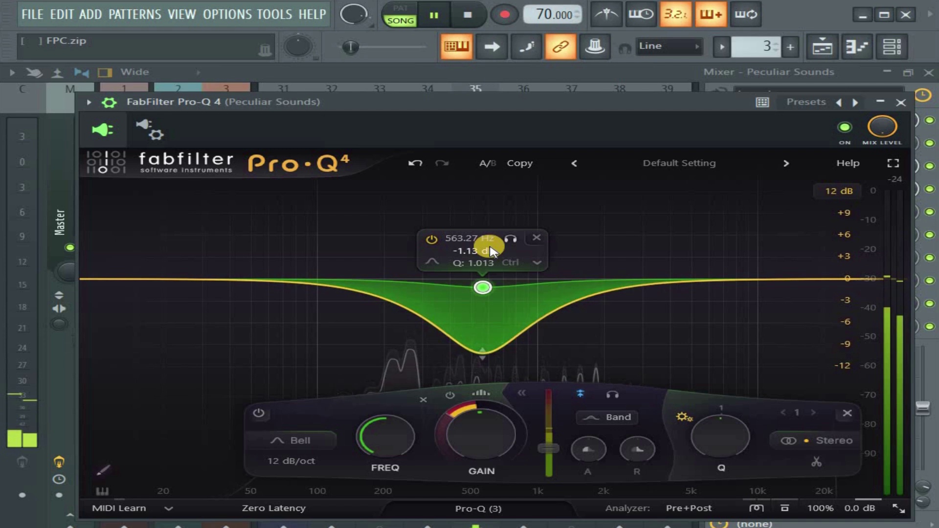
key("space")
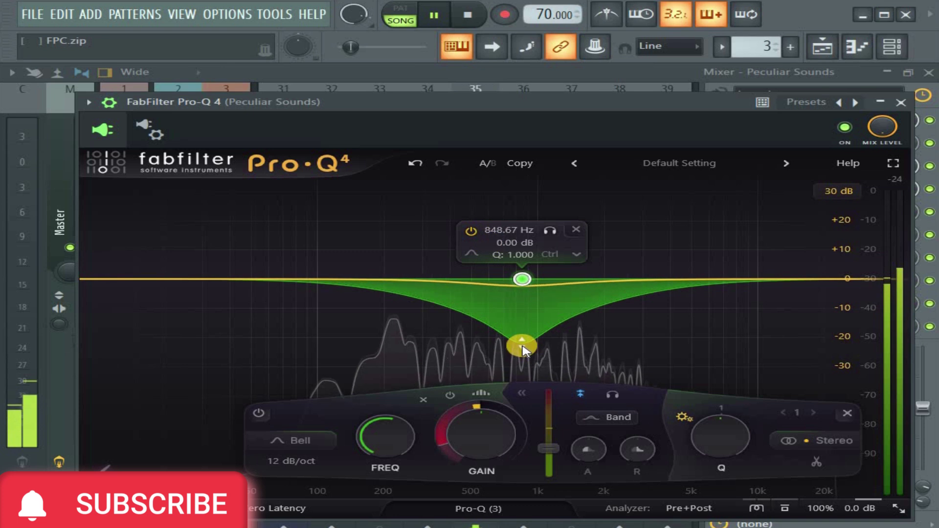
left_click_drag(522, 347, 515, 368)
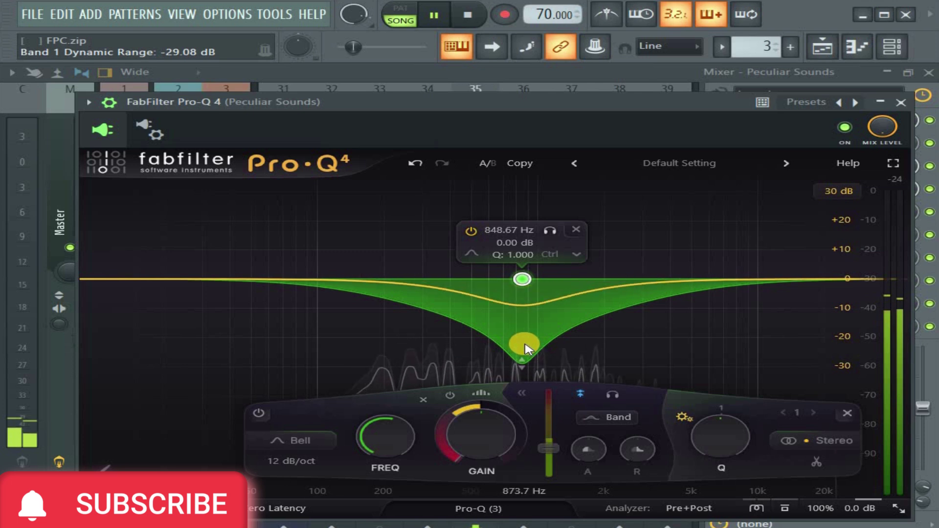
key("space")
left_click_drag(522, 279, 492, 281)
key("space")
Set the band's threshold to −47.3 dB and ease its dynamic range to about −22 dB.
mouse_move(524, 445)
left_mouse_down()
mouse_move(536, 449)
mouse_move(537, 505)
mouse_move(535, 430)
mouse_move(533, 474)
mouse_move(531, 443)
left_mouse_up()
key("space")
key("space")
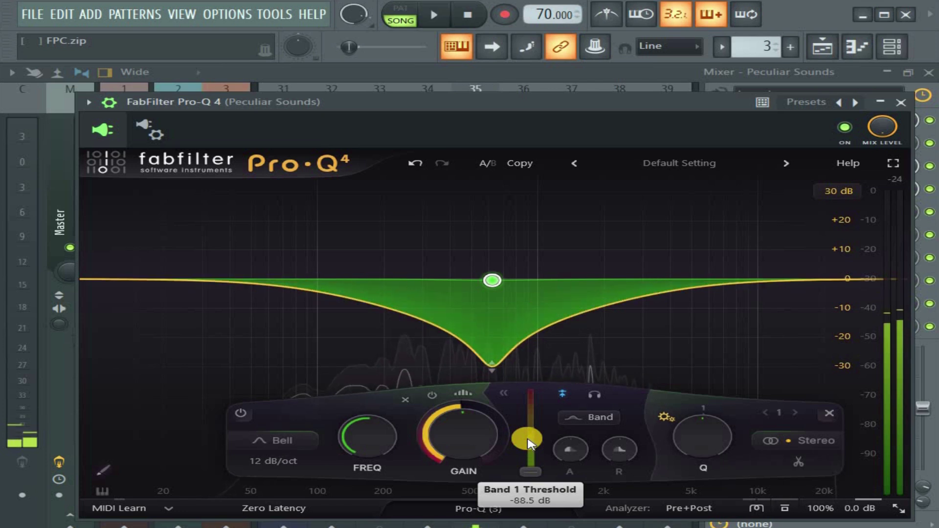
key("space")
left_click_drag(528, 443, 549, 456)
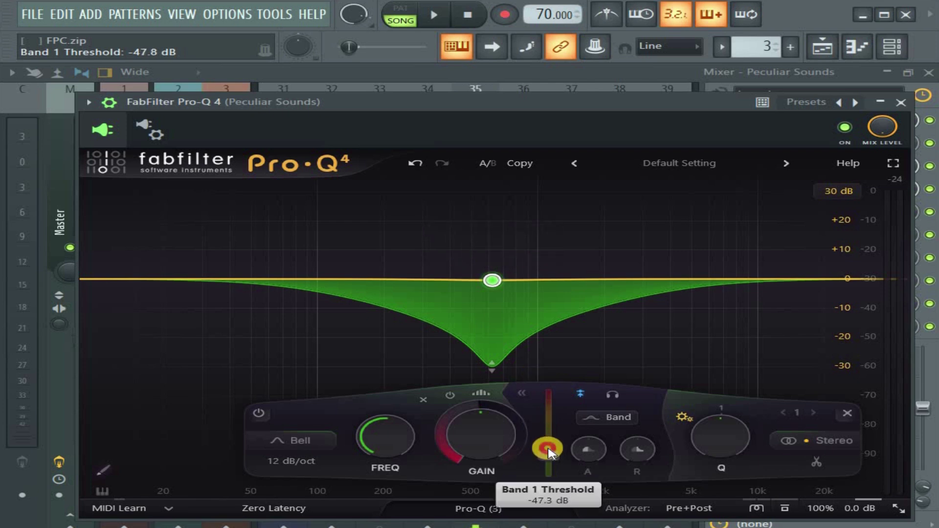
key("space")
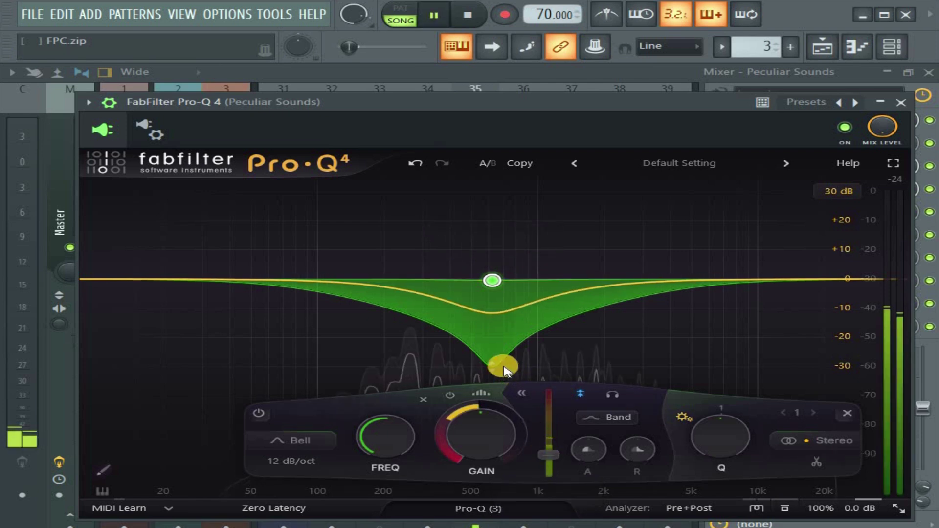
left_click_drag(504, 377, 493, 332)
key("space")
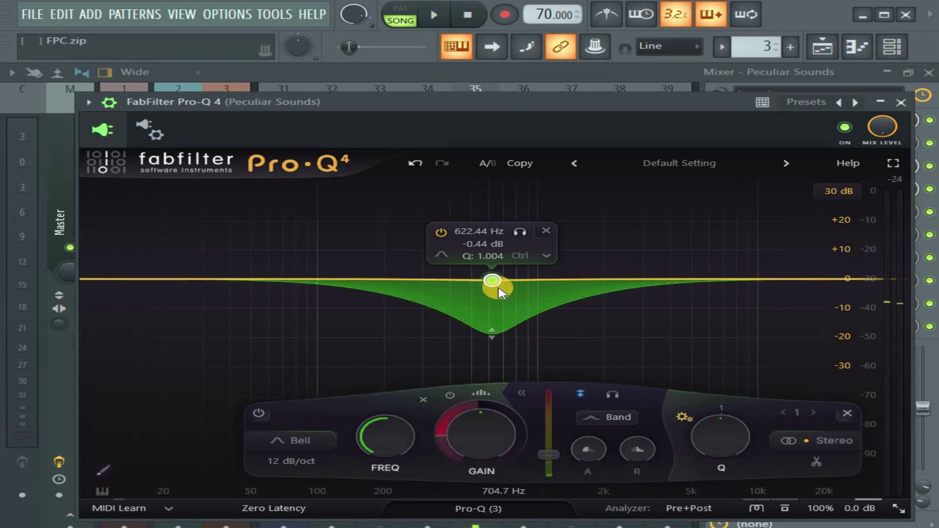
left_click_drag(315, 104, 307, 95)
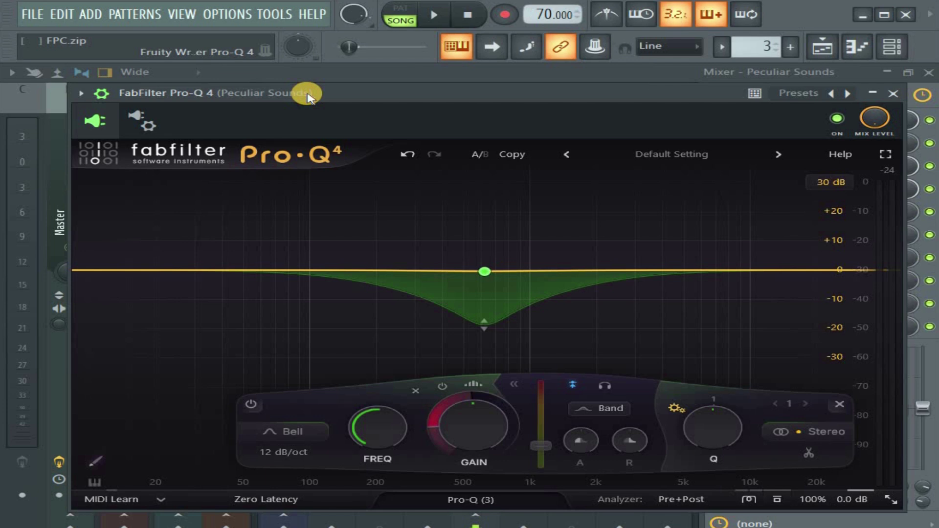
Return to the EQ display and clear the 622 Hz band's dynamics.
left_click(142, 121)
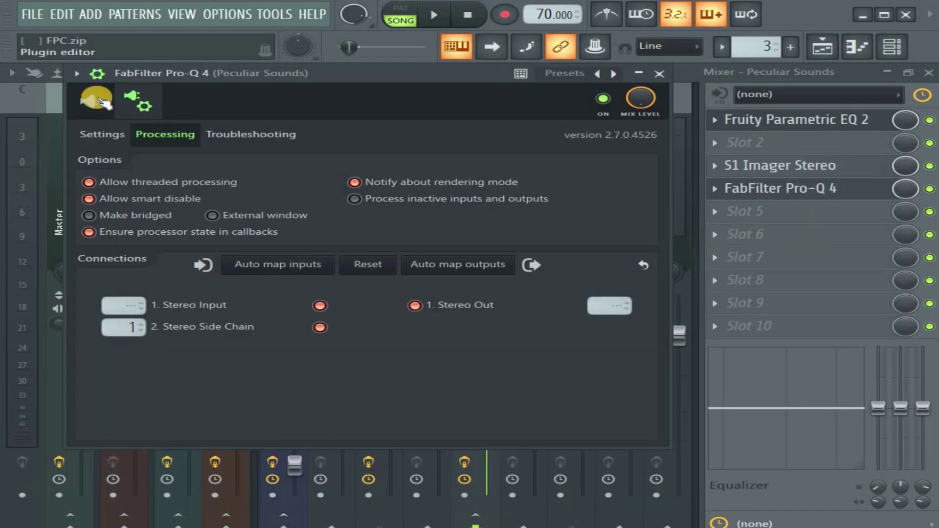
left_click(96, 100)
left_click(480, 304)
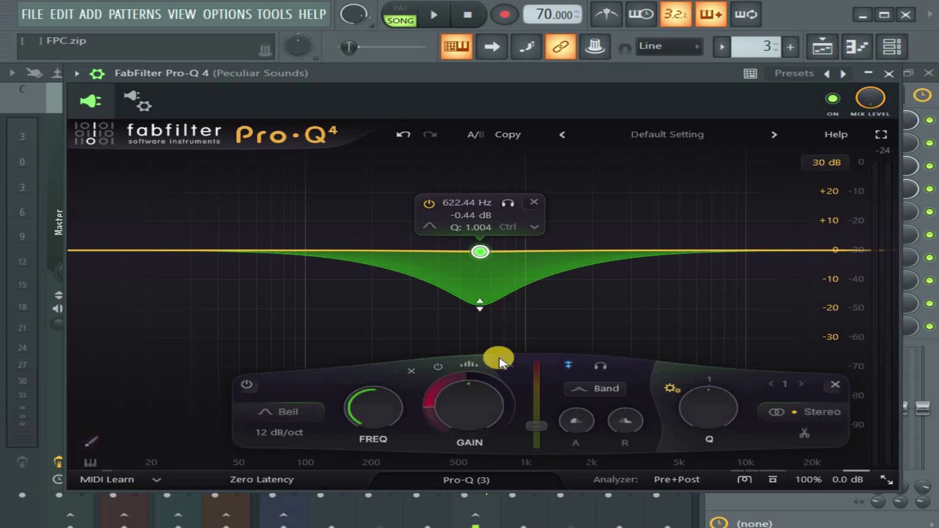
right_click(478, 303)
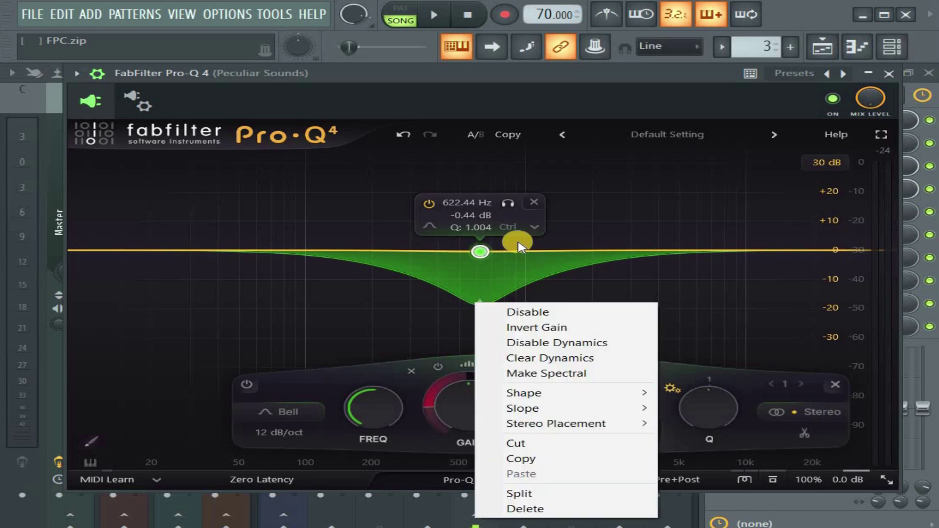
left_click(549, 362)
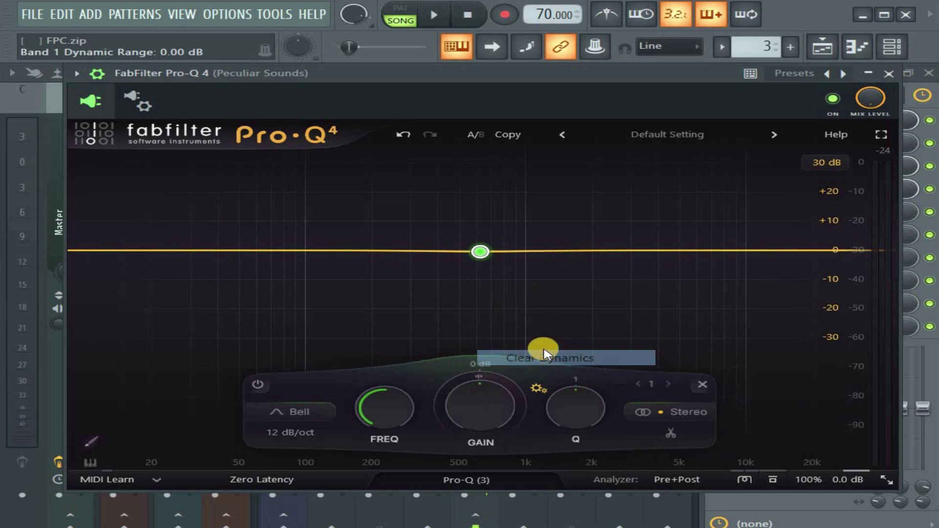
Turn the bell band into a spectral band.
right_click(479, 257)
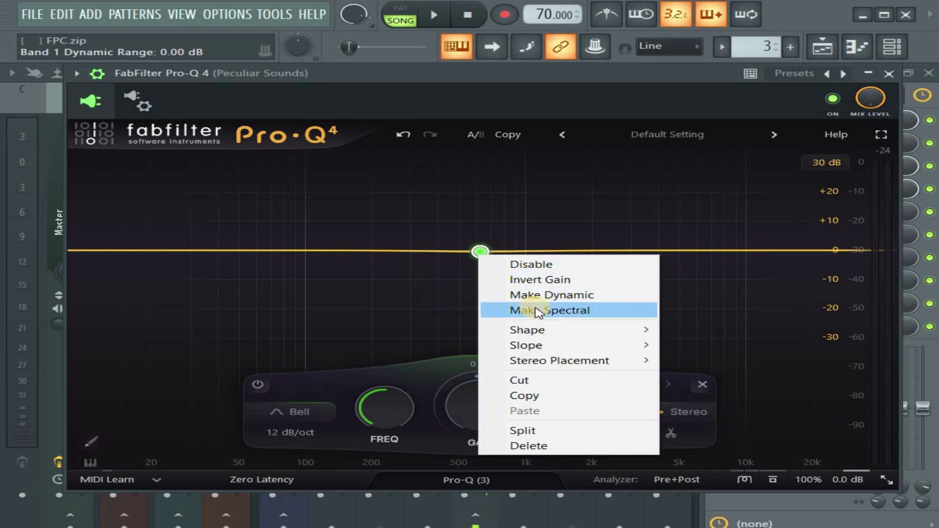
left_click(482, 252)
right_click(484, 252)
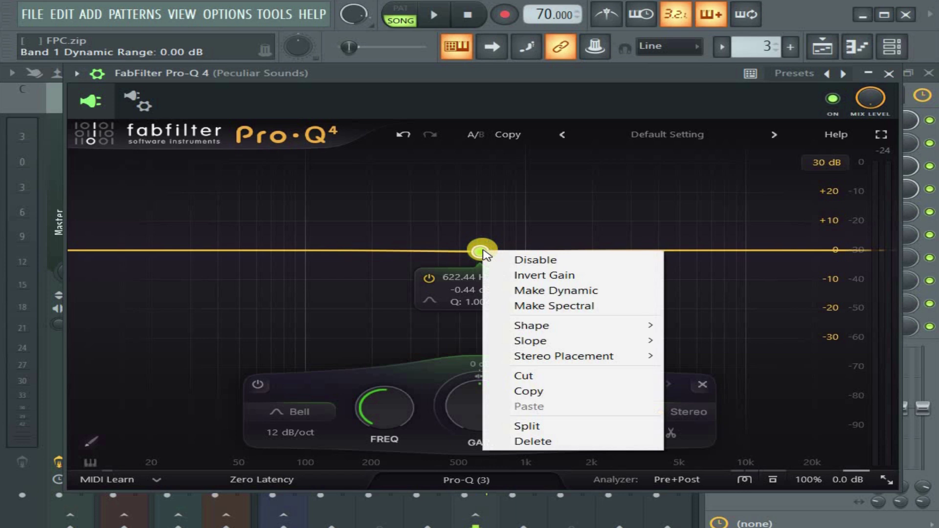
left_click(547, 307)
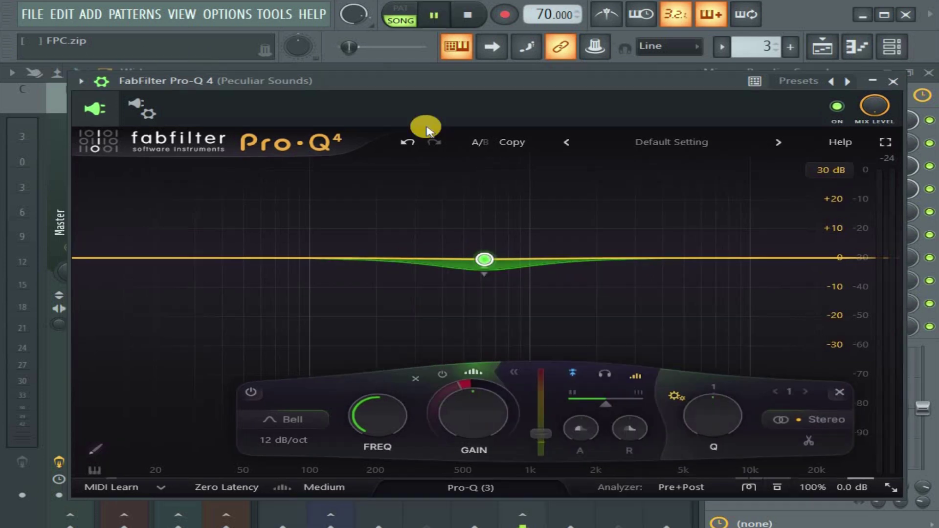
While auditioning, deepen band 1's dynamic range to -30 dB.
key("space")
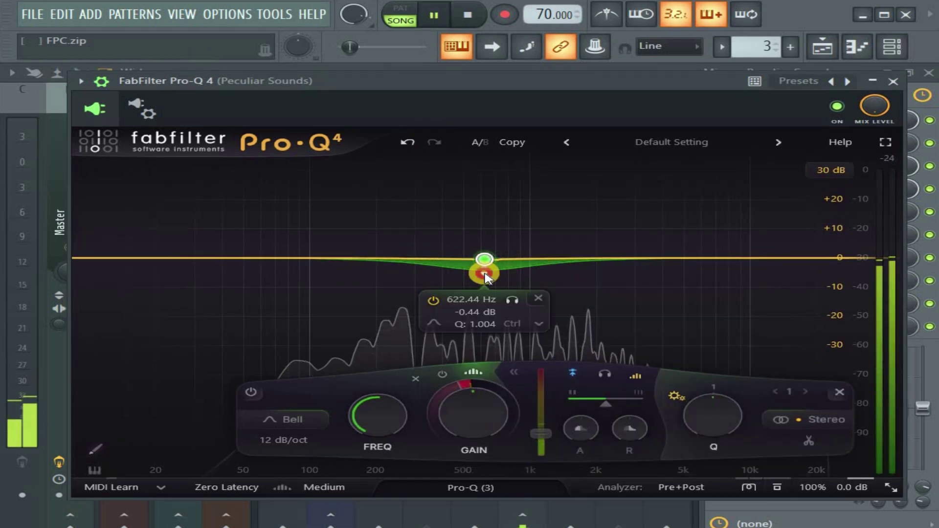
left_click_drag(484, 275, 485, 325)
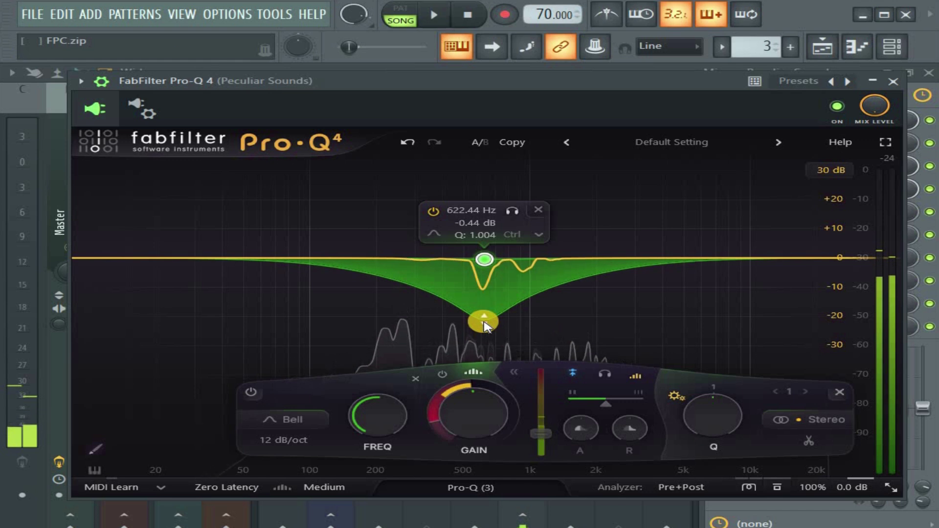
key("space")
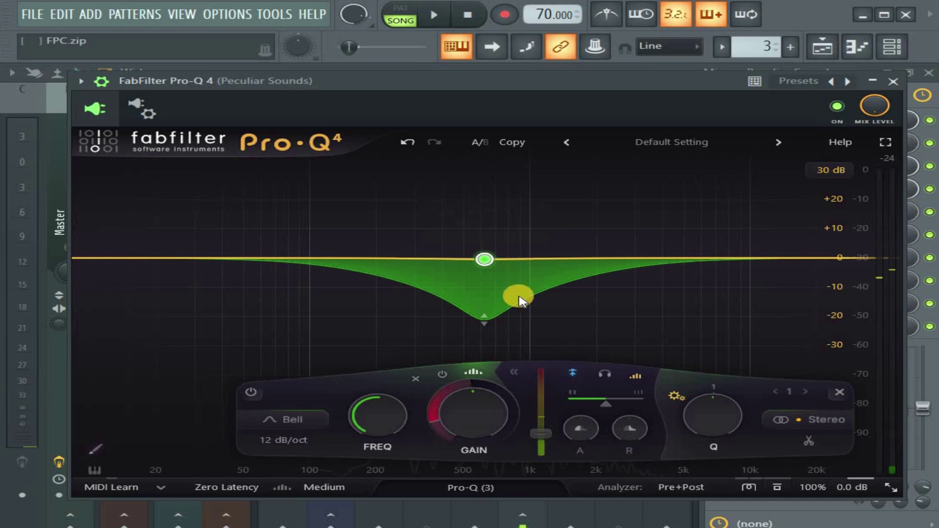
mouse_move(487, 266)
key("space")
left_click_drag(482, 318, 486, 366)
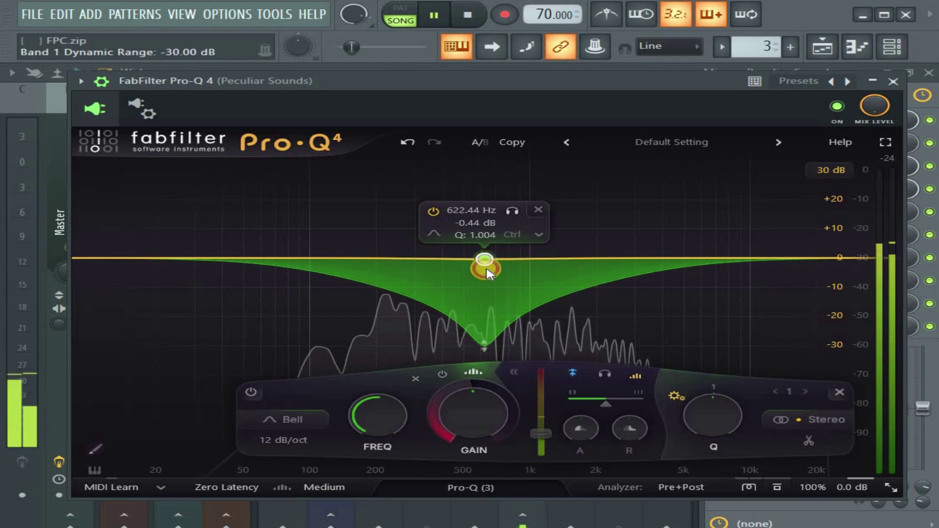
Fine-tune band 1's node and lower its threshold to about -68.6 dB.
scroll(487, 258, "up", 2)
scroll(488, 258, "down", 2)
scroll(489, 257, "down", 2)
scroll(490, 257, "up", 1)
scroll(491, 258, "down", 1)
scroll(492, 259, "up", 1)
scroll(491, 259, "down", 3)
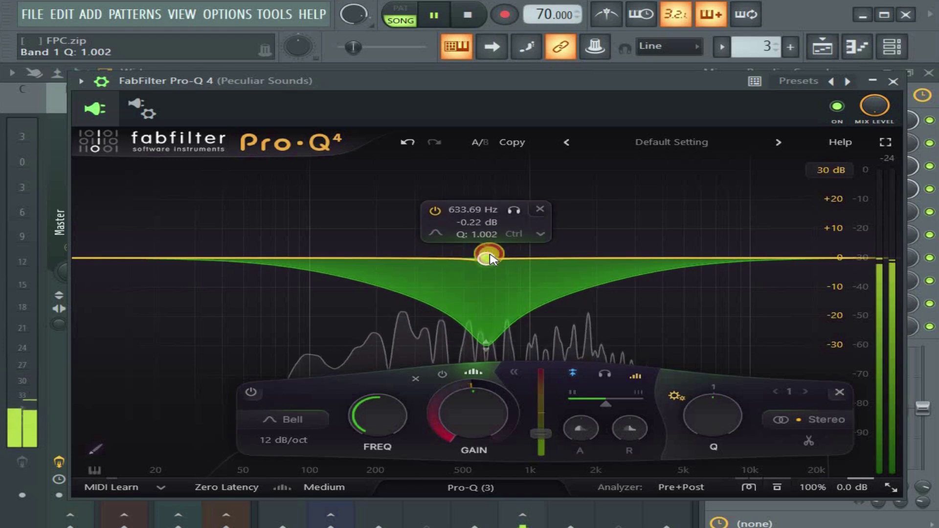
scroll(492, 258, "up", 1)
scroll(491, 259, "down", 1)
scroll(492, 259, "up", 4)
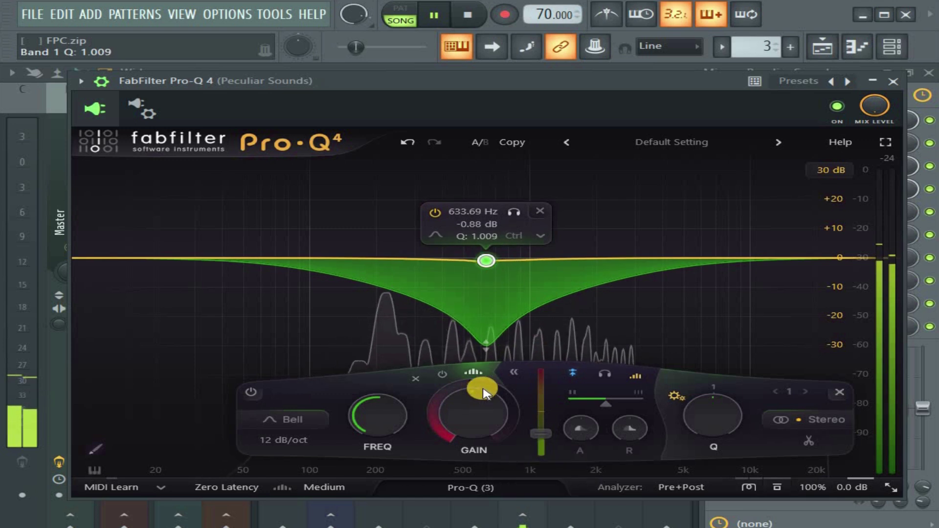
mouse_move(540, 434)
left_mouse_down()
mouse_move(541, 449)
mouse_move(542, 433)
left_mouse_up()
key("space")
Raise band 1's threshold to about -58.8 dB and audition the pad.
left_click(477, 273)
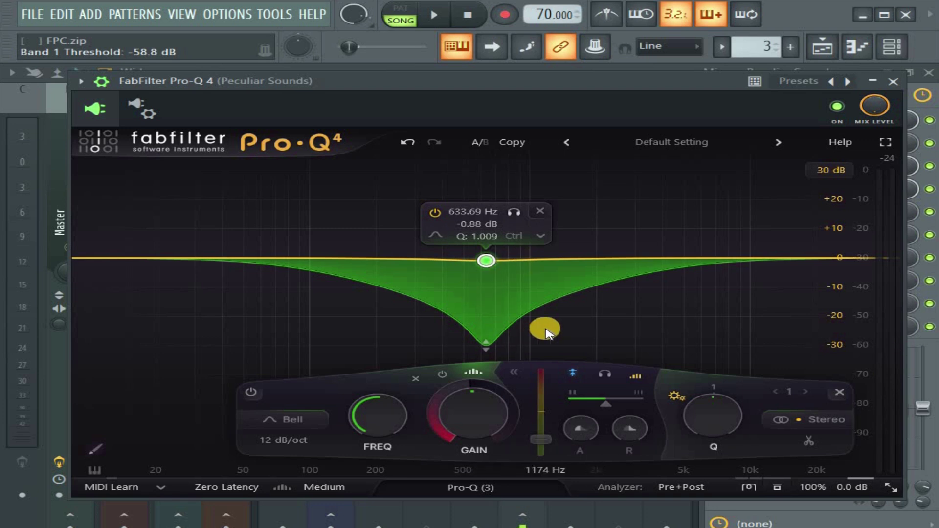
key("space")
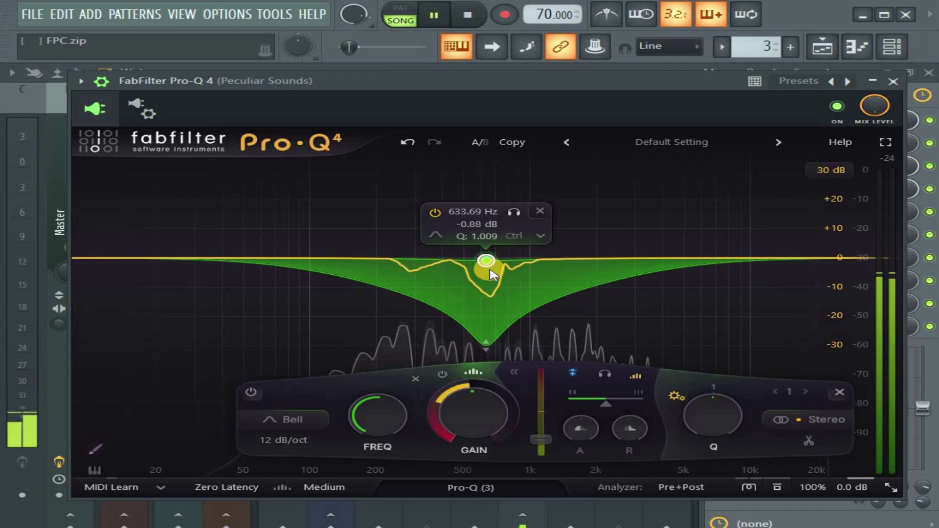
key("space")
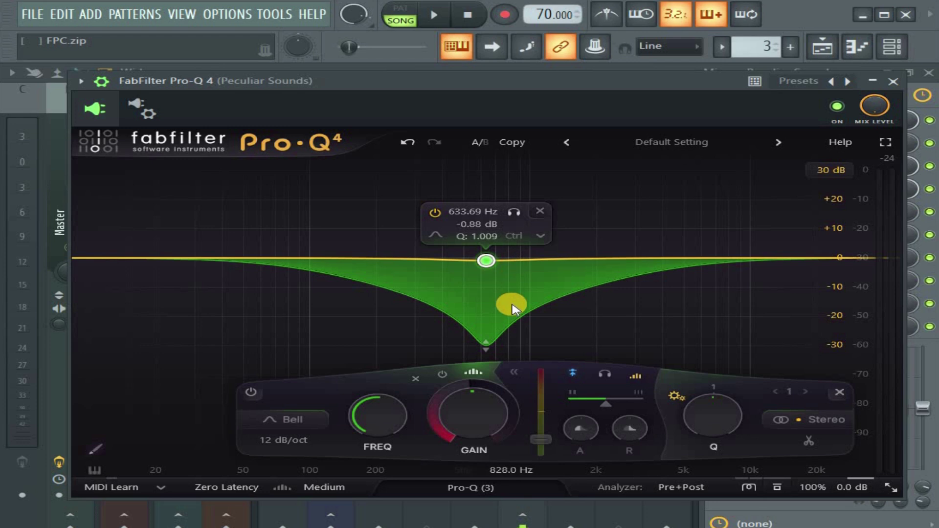
key("space")
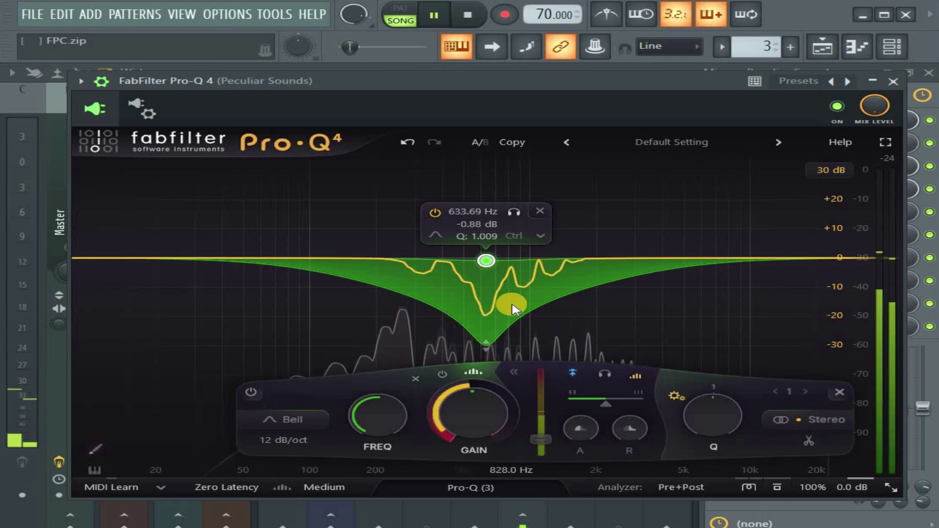
key("space")
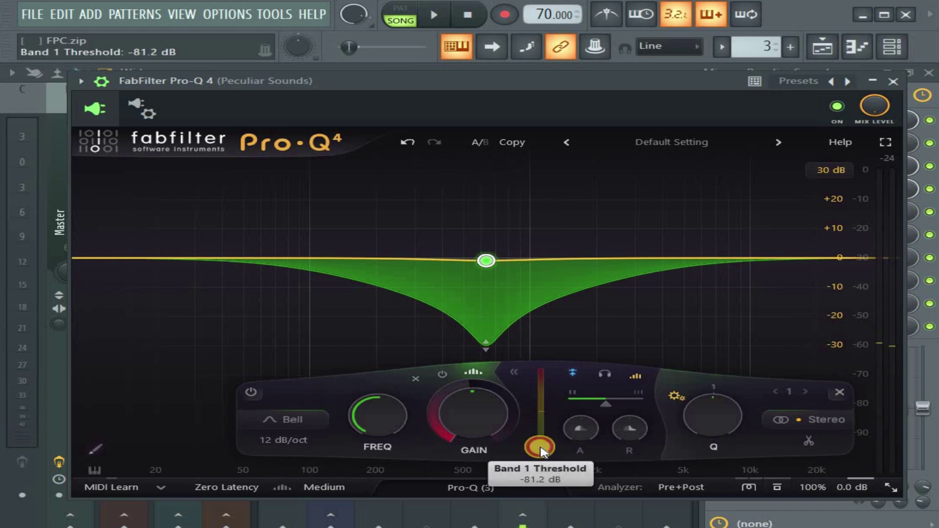
key("space")
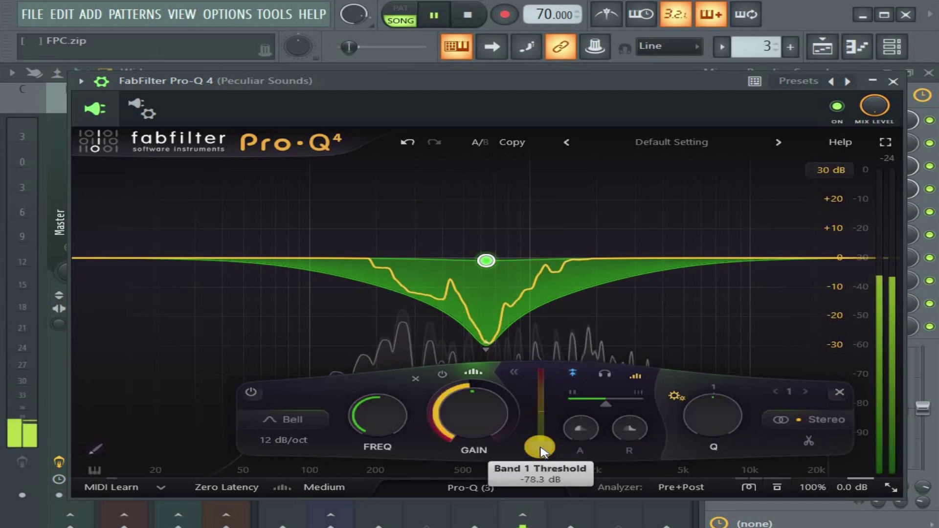
Lower band 1's threshold to -90.0 dB and shift the Pro-Q 4 window down-right.
left_click_drag(541, 453, 542, 462)
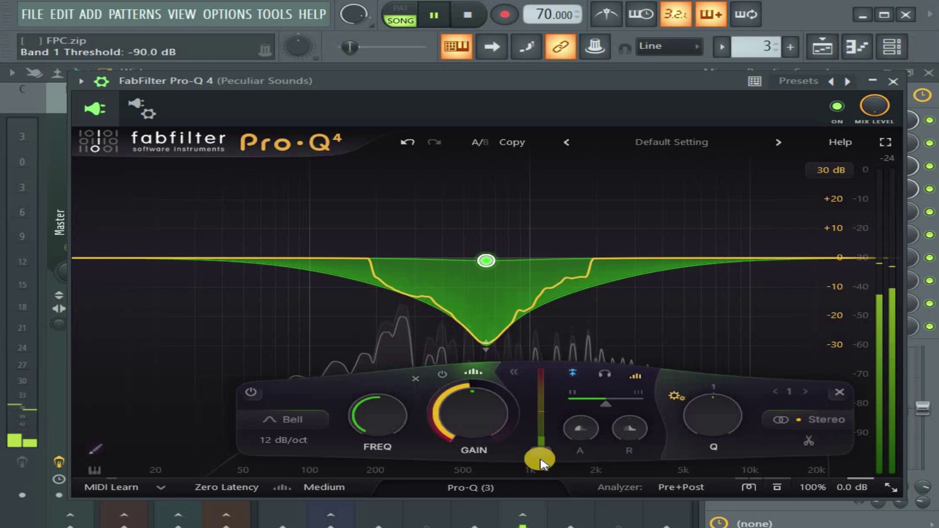
key("space")
left_click_drag(539, 454, 539, 440)
left_click_drag(534, 88, 540, 101)
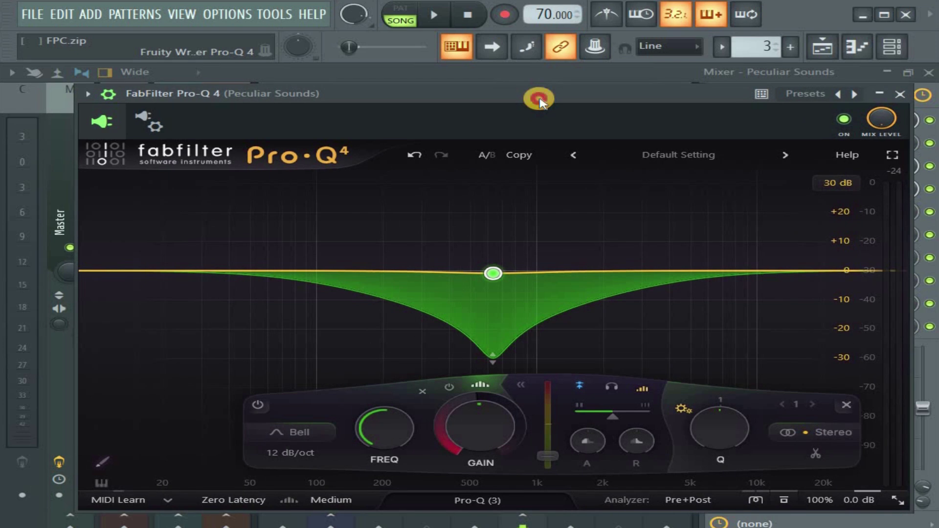
Nudge the Pro-Q 4 window left and drive band 1 from the external side chain.
mouse_move(541, 100)
left_mouse_down()
mouse_move(509, 94)
mouse_move(549, 110)
mouse_move(526, 90)
mouse_move(529, 103)
mouse_move(507, 90)
mouse_move(534, 88)
mouse_move(538, 98)
left_mouse_up()
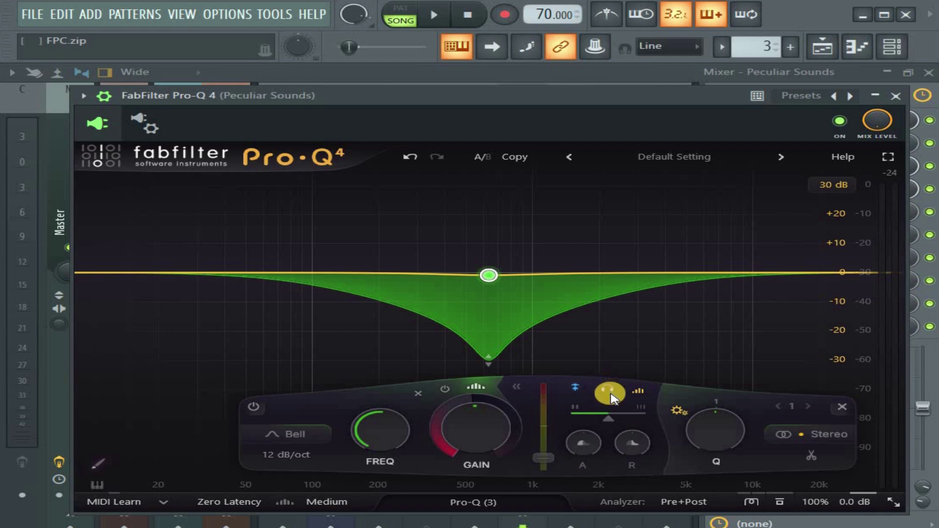
key("space")
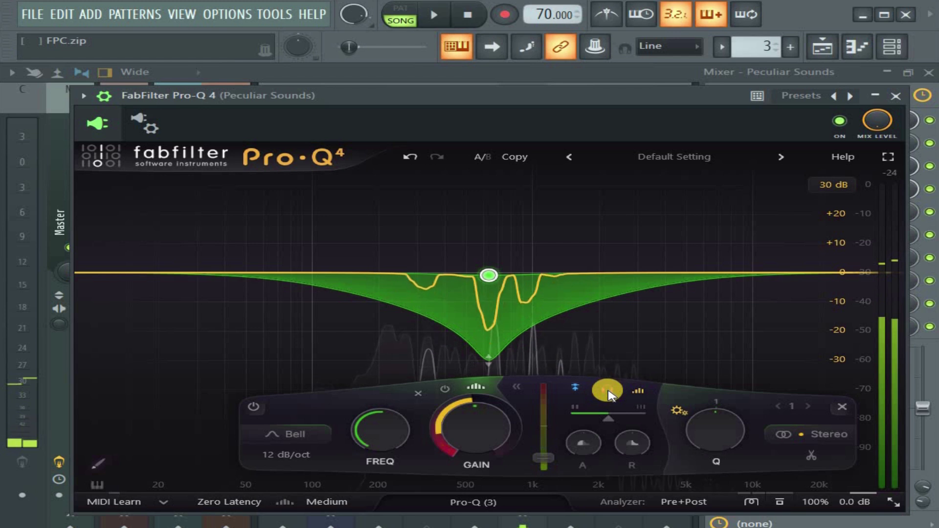
key("space")
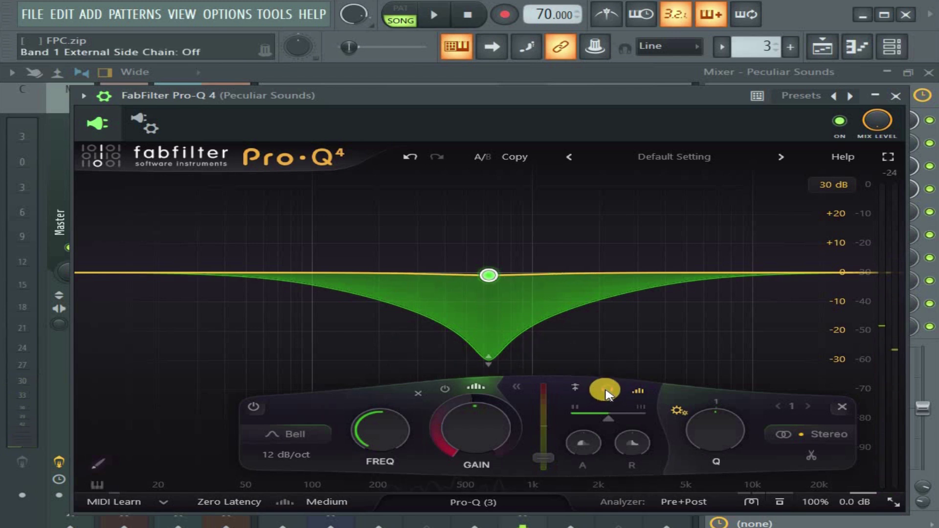
key("space")
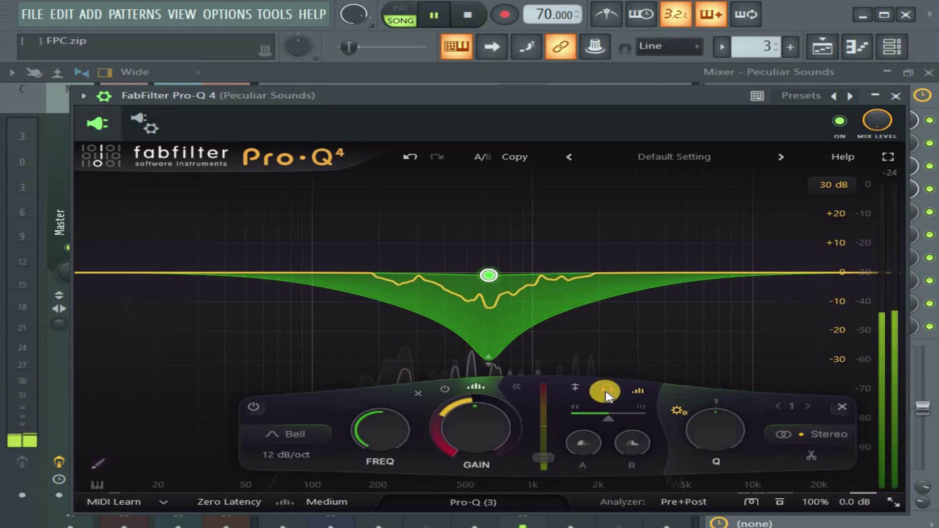
left_click(577, 390)
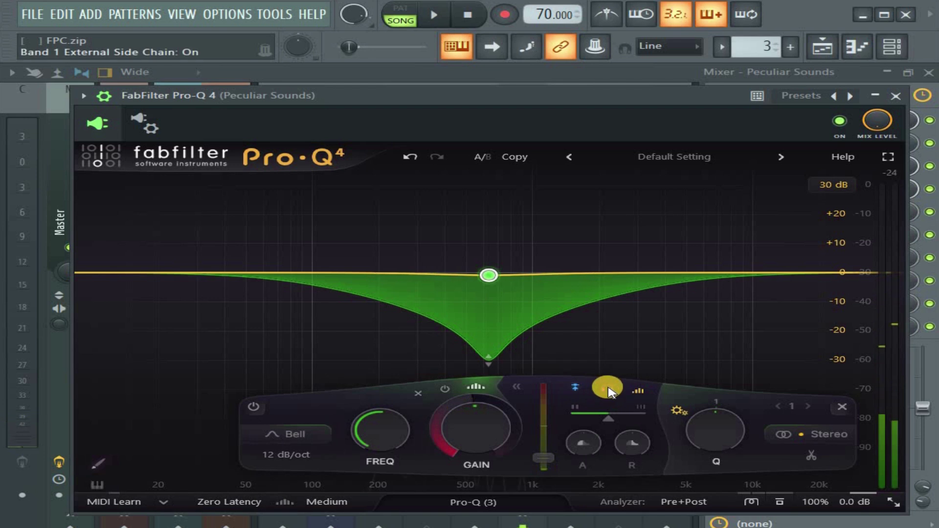
Set band 1's dynamic range to about -28 dB and settle the node at 544.18 Hz.
key("space")
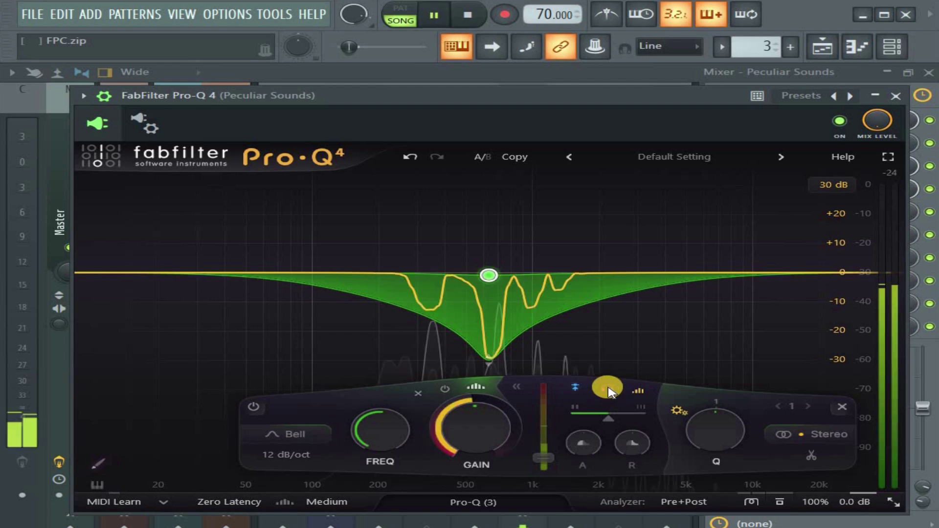
mouse_move(550, 360)
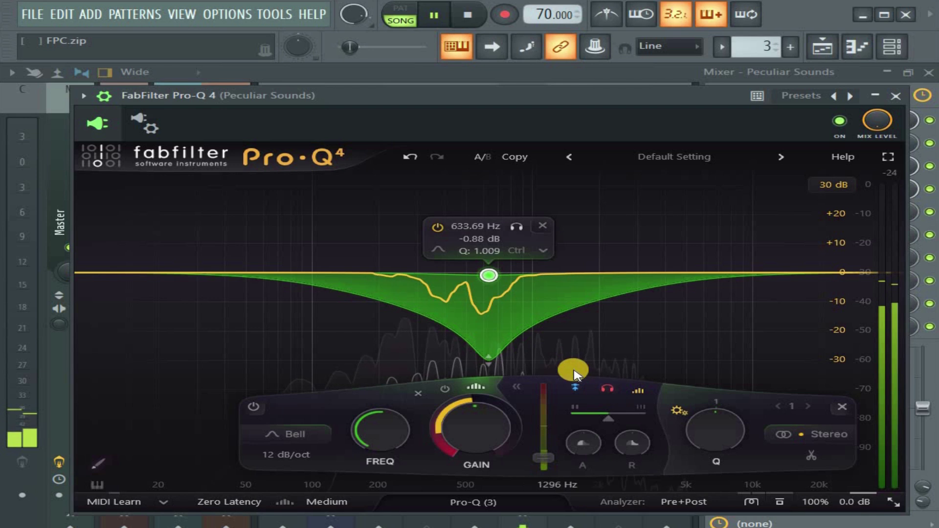
left_click_drag(488, 361, 653, 361)
mouse_move(491, 275)
left_mouse_down()
mouse_move(587, 274)
mouse_move(493, 266)
mouse_move(485, 270)
mouse_move(628, 275)
mouse_move(473, 236)
mouse_move(446, 272)
mouse_move(279, 282)
mouse_move(273, 268)
mouse_move(447, 281)
mouse_move(476, 273)
left_mouse_up()
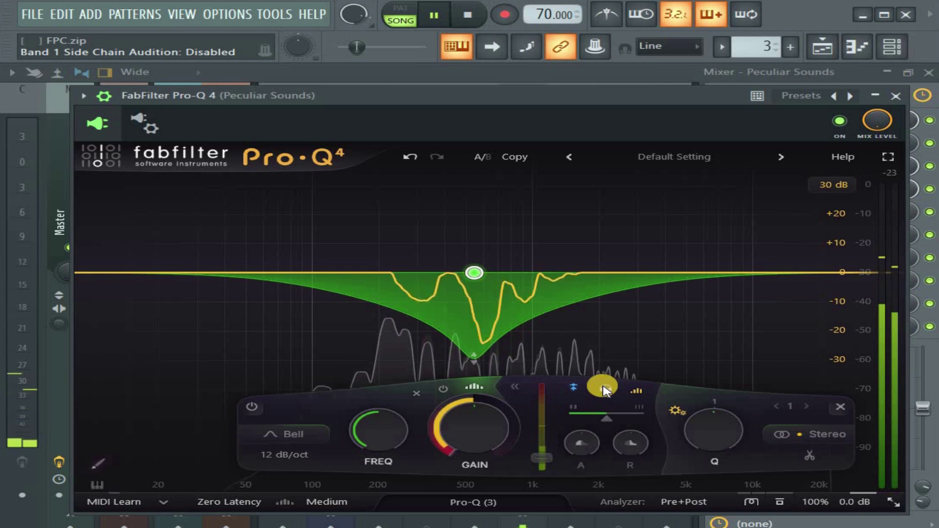
key("space")
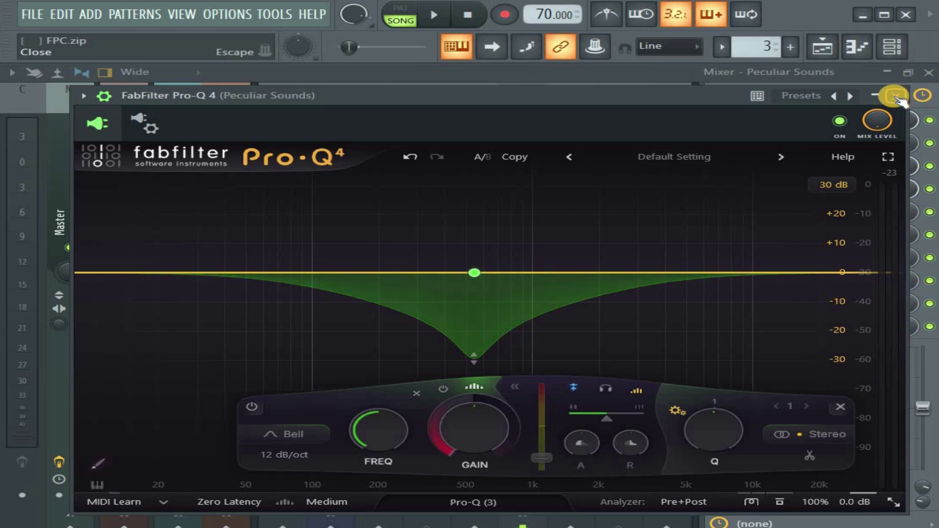
Move Pro-Q 4 aside, check Fruity Parametric EQ 2, then show the Peculiar Sounds insert's effects.
left_click_drag(667, 92, 764, 264)
key("space")
key("space")
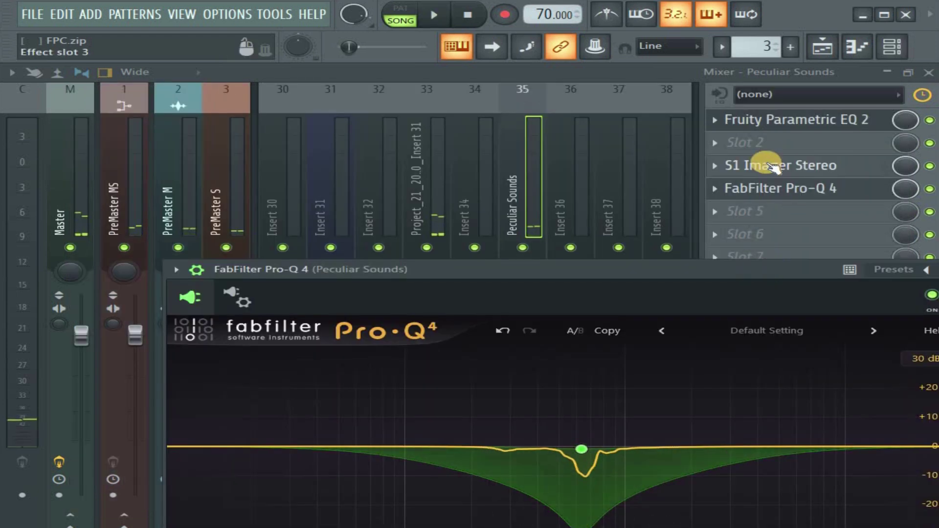
left_click(787, 122)
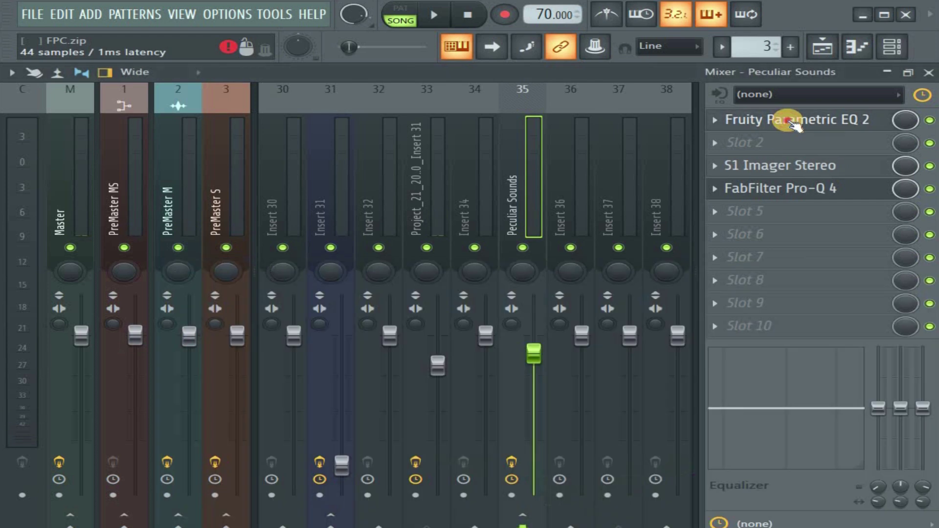
left_click(782, 164)
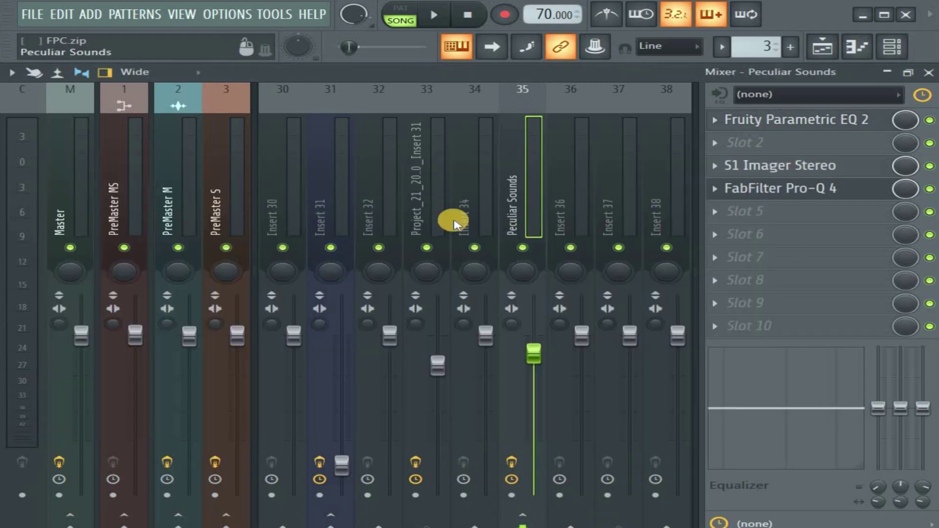
left_click(434, 204)
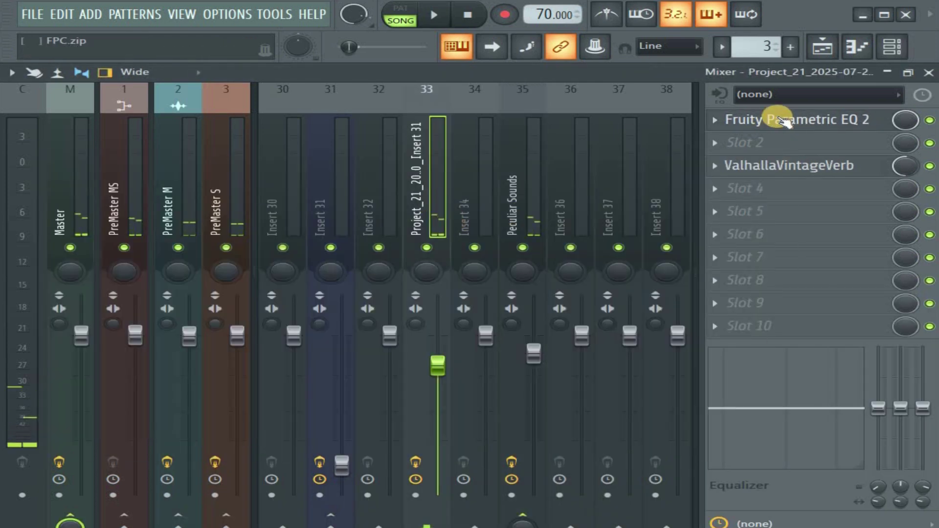
left_click(532, 203)
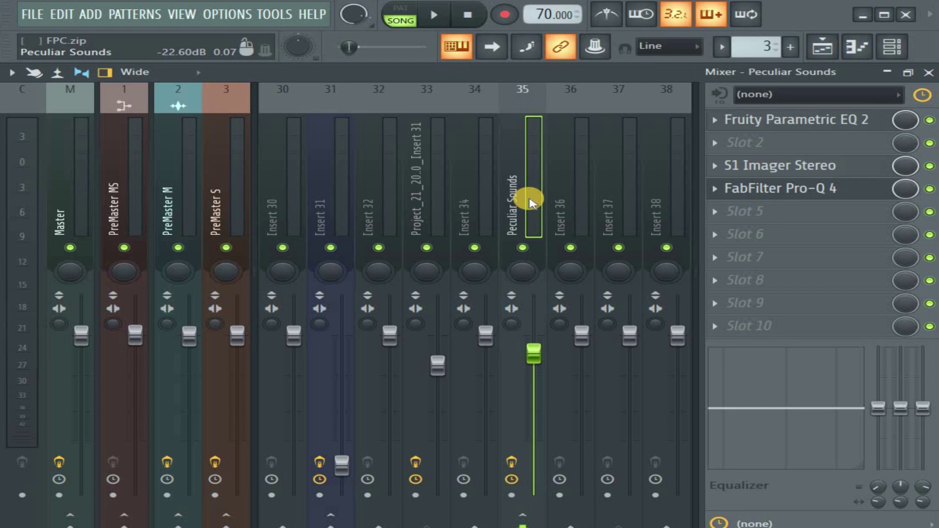
Save the project with Ctrl+S, ending with insert 33's effect chain selected.
left_click(427, 181)
key("ctrl+s")
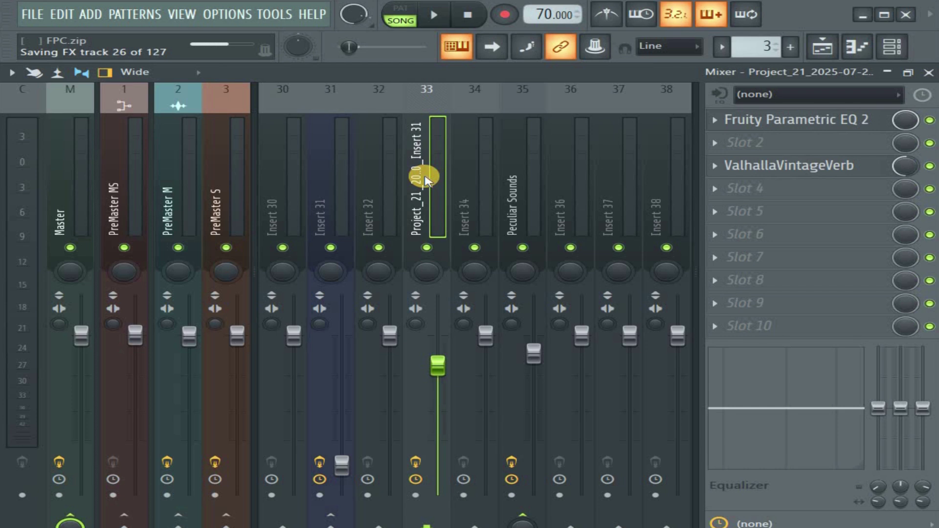
left_click(522, 195)
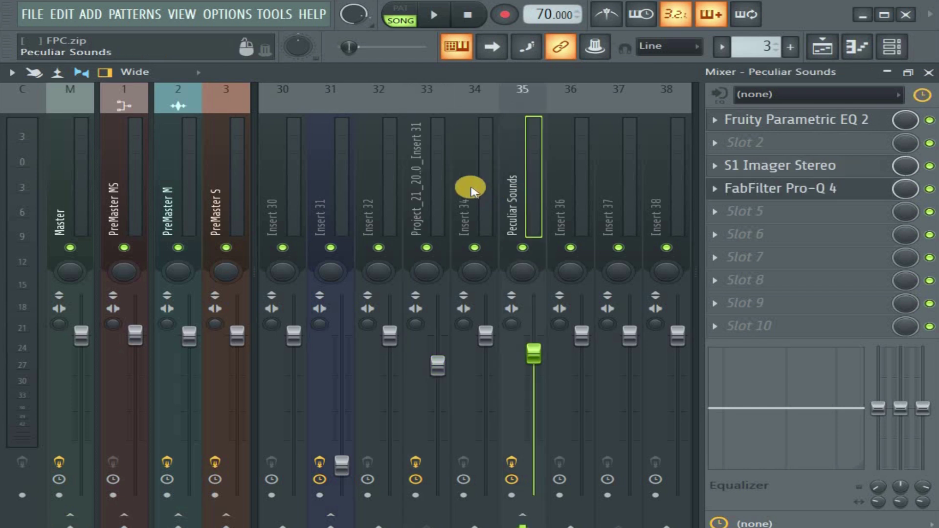
left_click(419, 177)
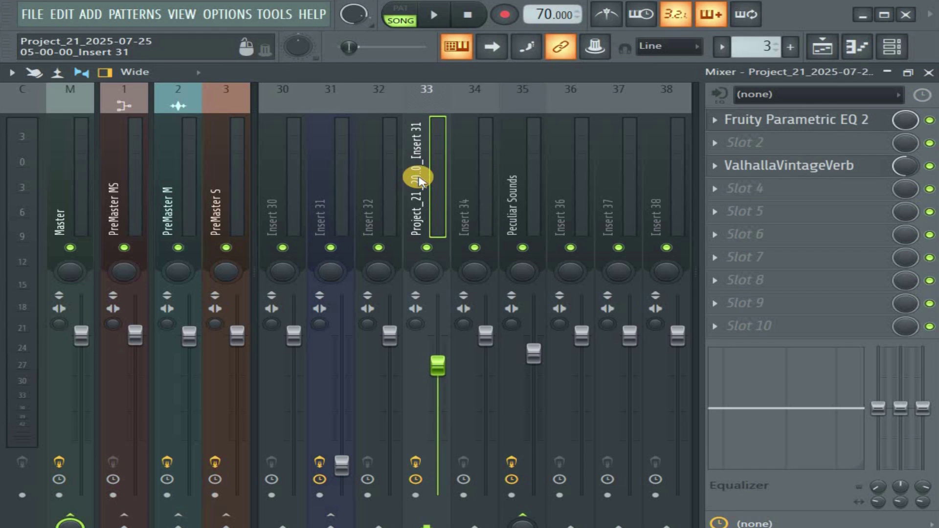